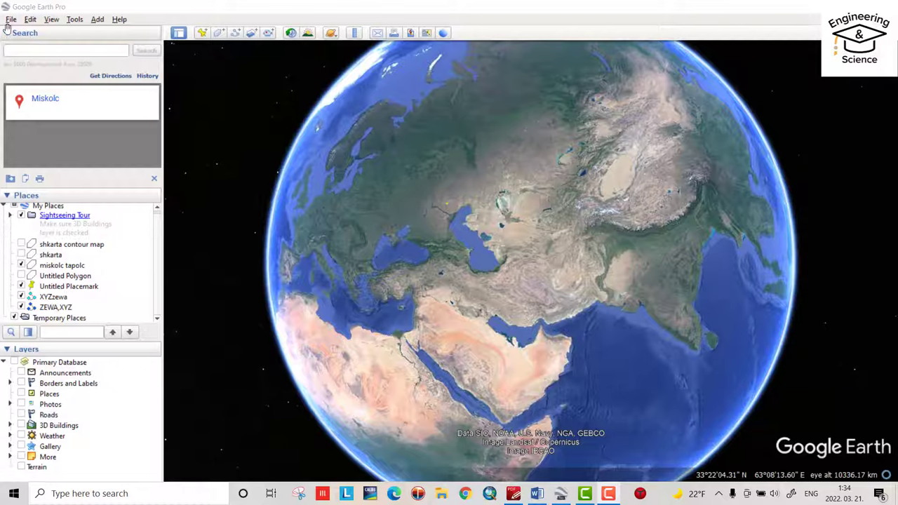
- Search for Miskolc, fly to Miskolctapolca, Hungary, and zoom in on its placemark
left_click(48, 52)
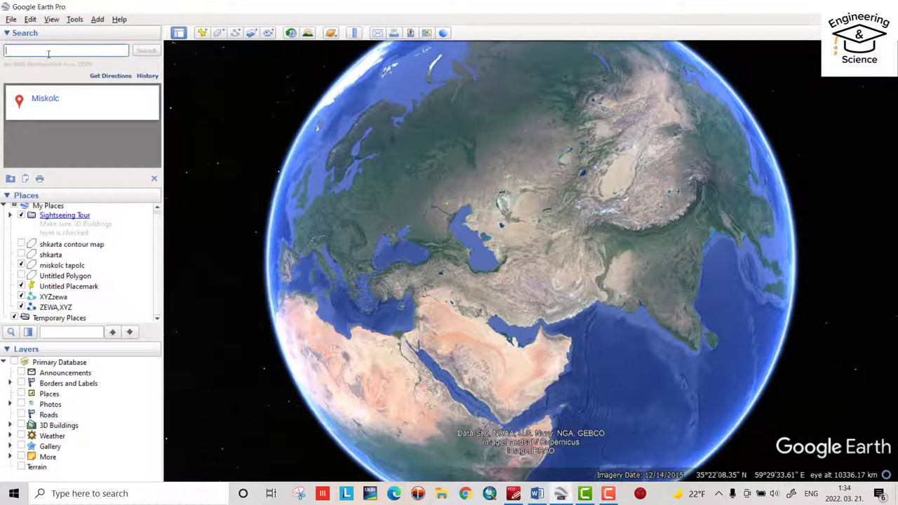
type("Miskolc")
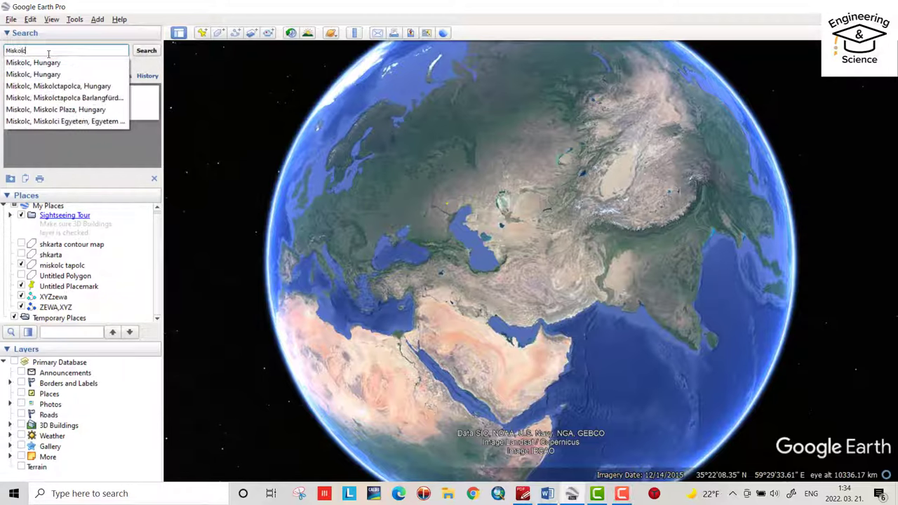
left_click(60, 87)
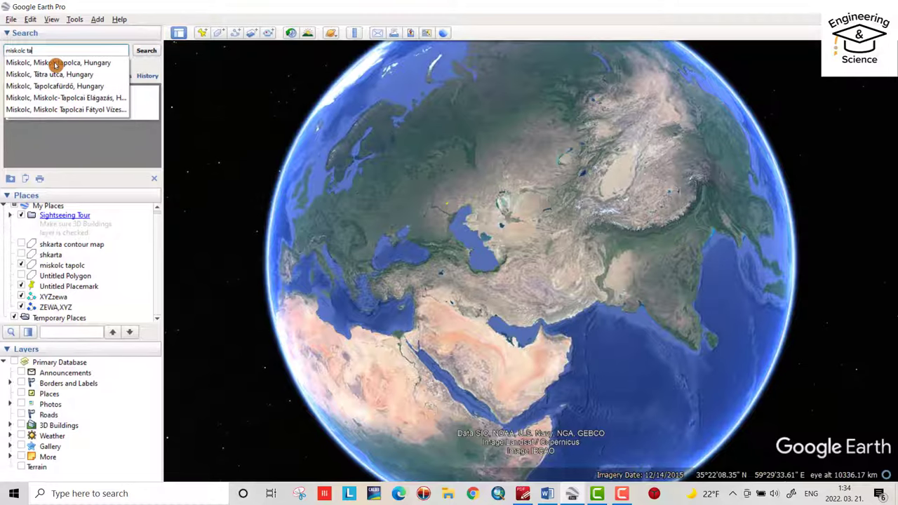
left_click(54, 61)
left_click(146, 50)
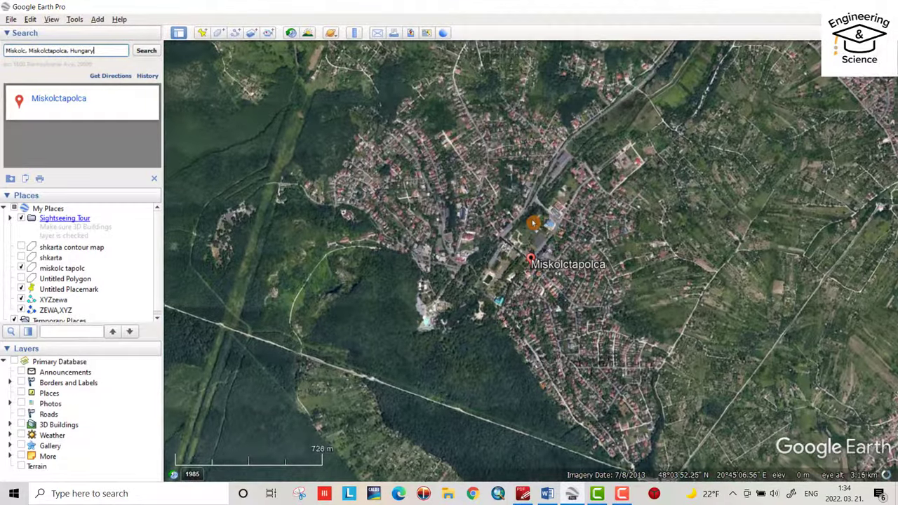
scroll(542, 266, "down", 5)
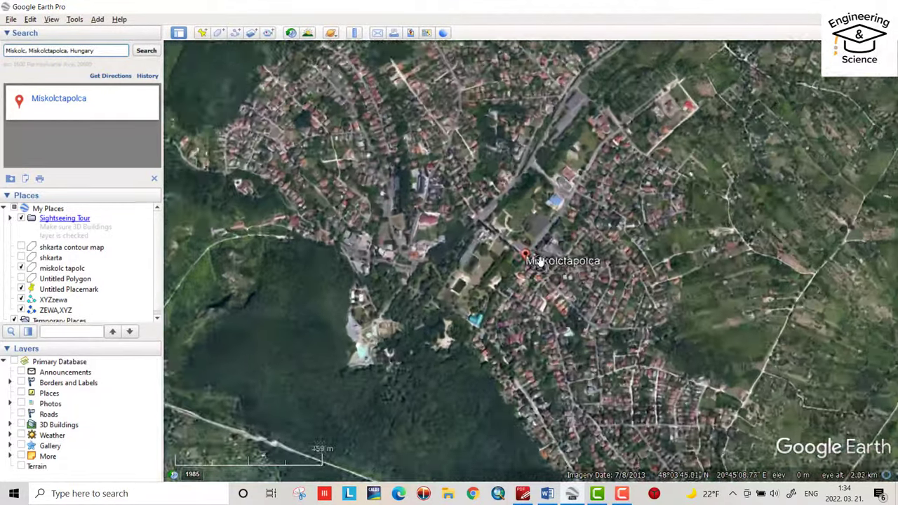
scroll(539, 257, "down", 3)
scroll(539, 256, "down", 2)
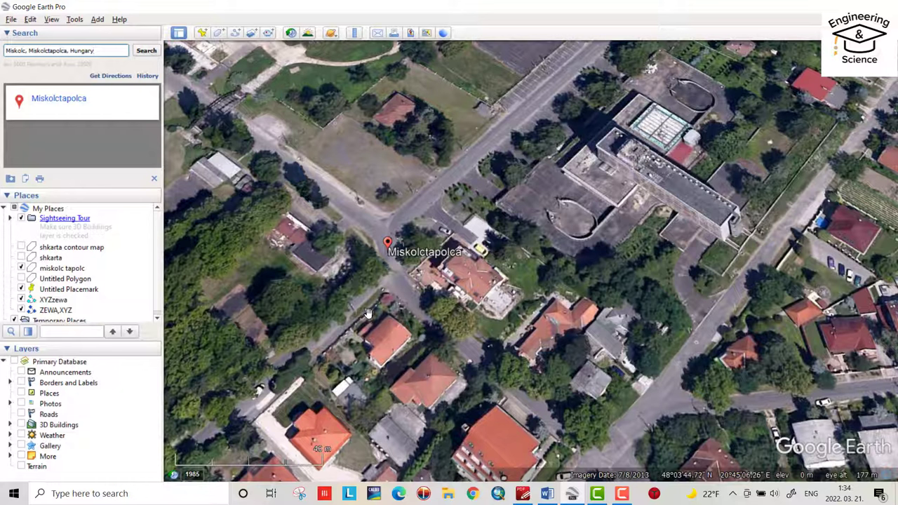
- Apply and confirm the current Google Earth options
left_click(75, 19)
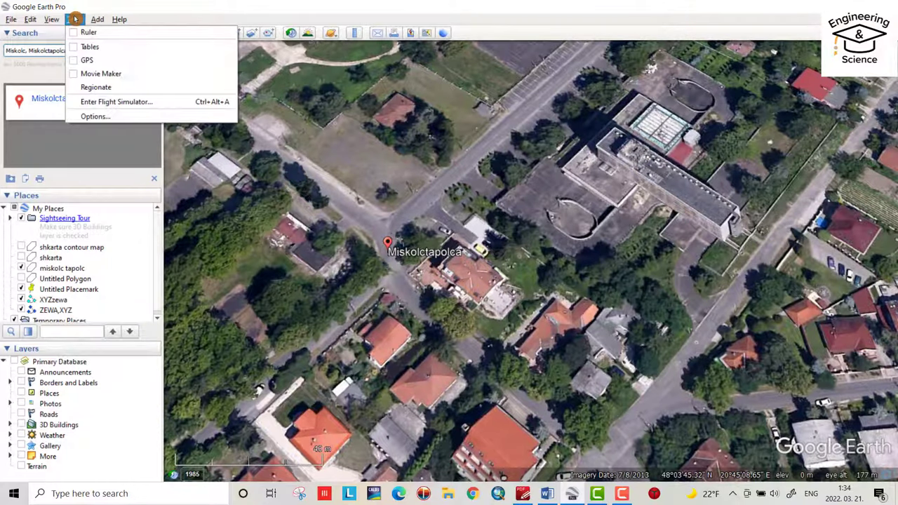
left_click(100, 116)
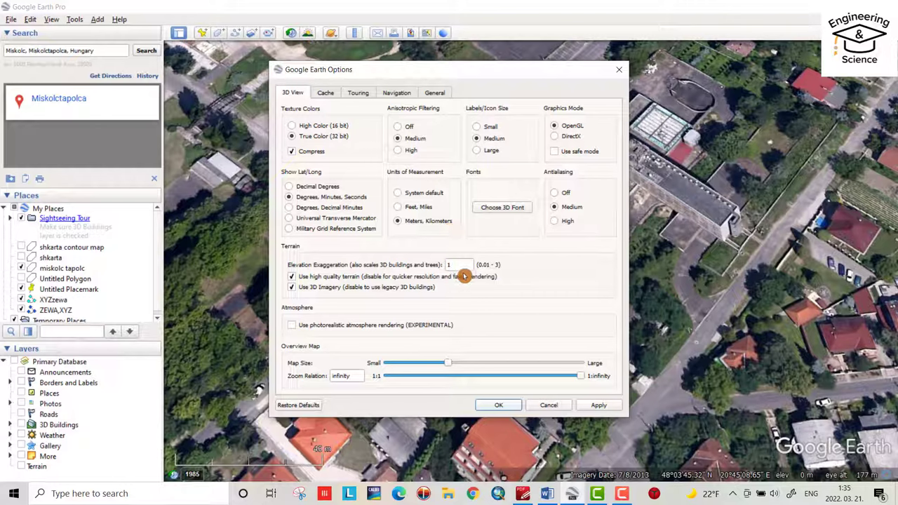
left_click(588, 405)
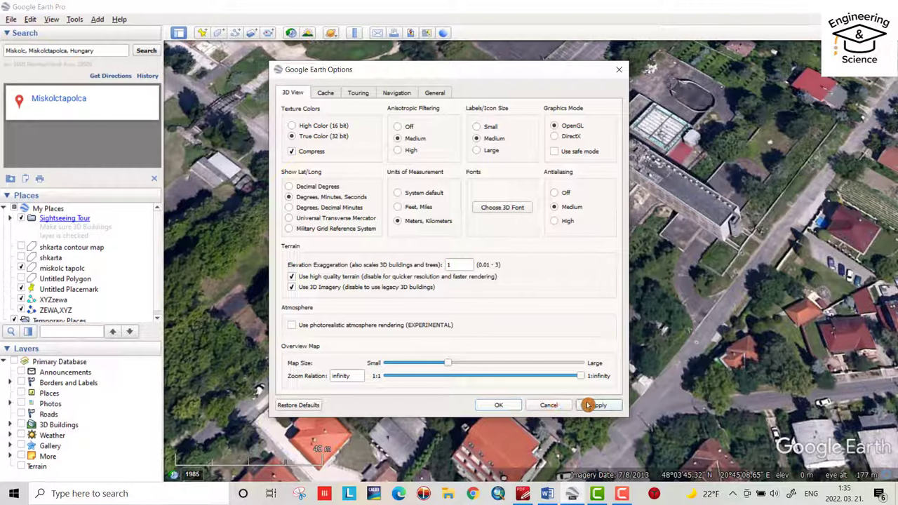
left_click(498, 405)
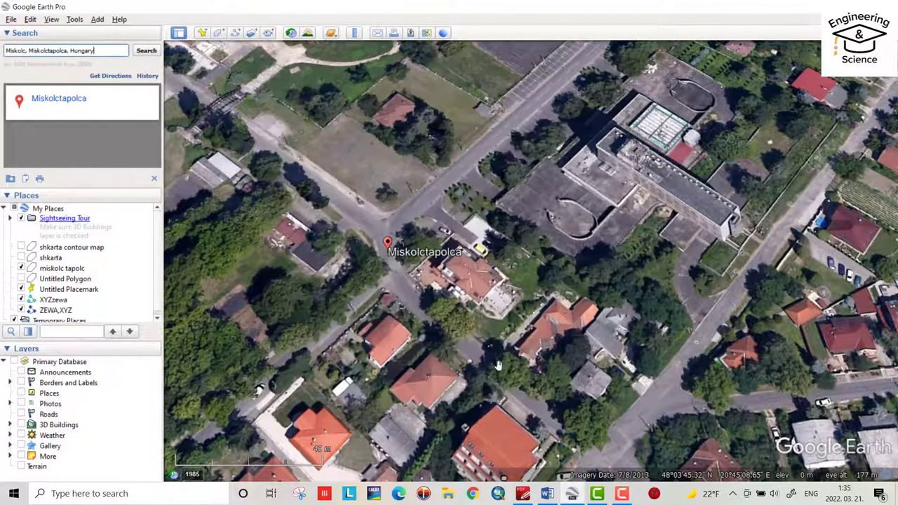
- Reset the view's tilt and compass so it looks straight down with north up
left_click(52, 20)
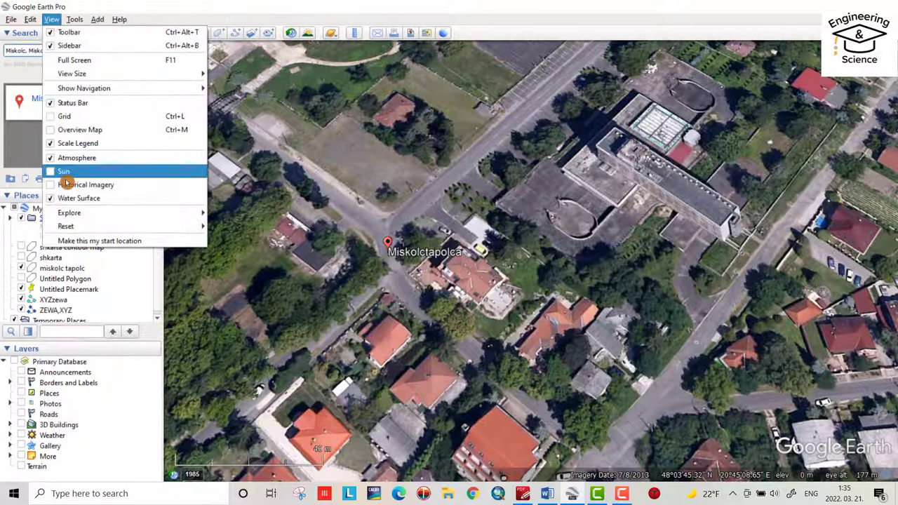
mouse_move(71, 225)
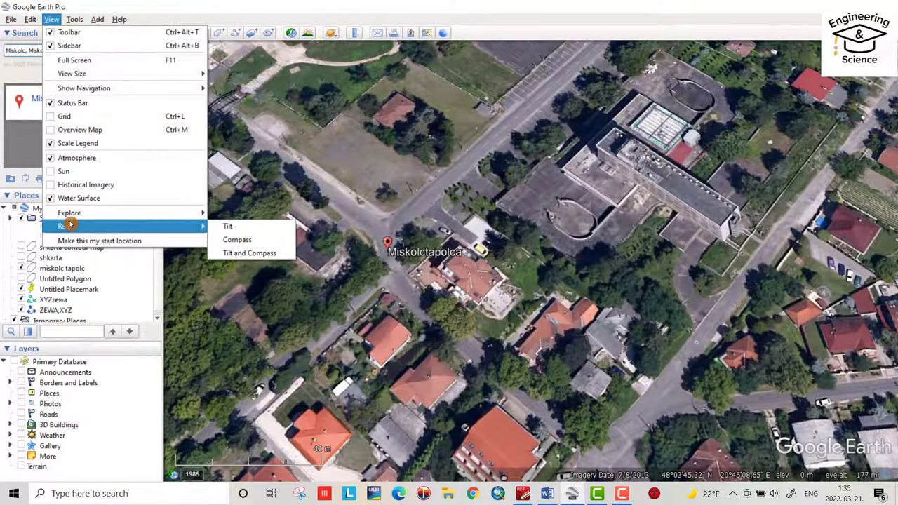
left_click(260, 254)
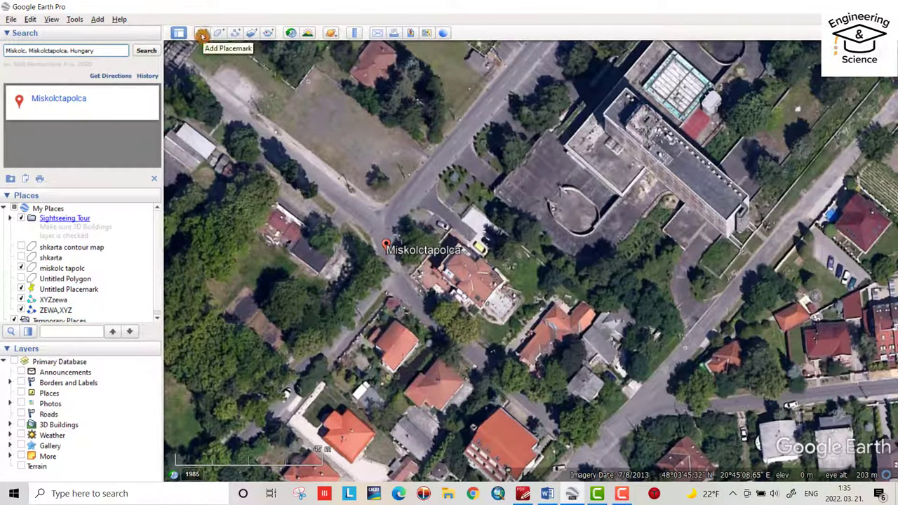
- Zoom out and pan west to frame the wooded hill, lake and thermal bath park
scroll(386, 170, "down", 5)
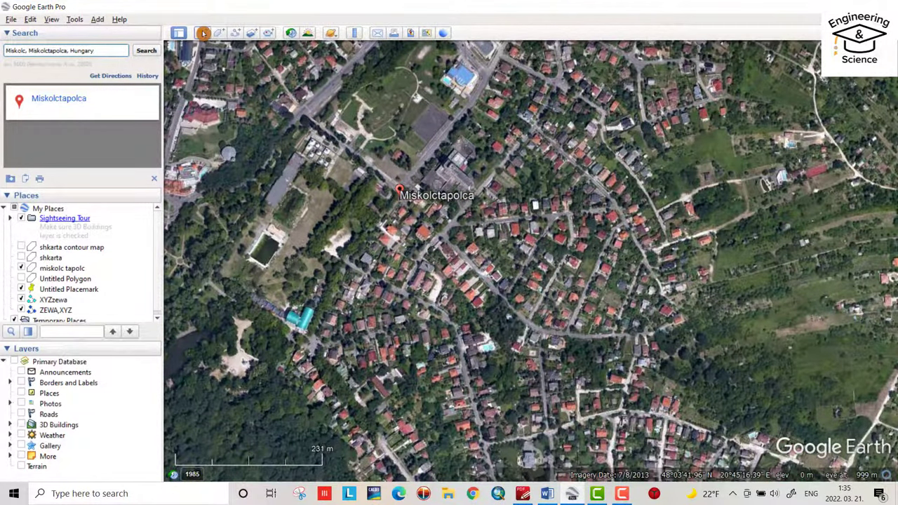
left_click_drag(363, 290, 538, 287)
scroll(411, 274, "up", 3)
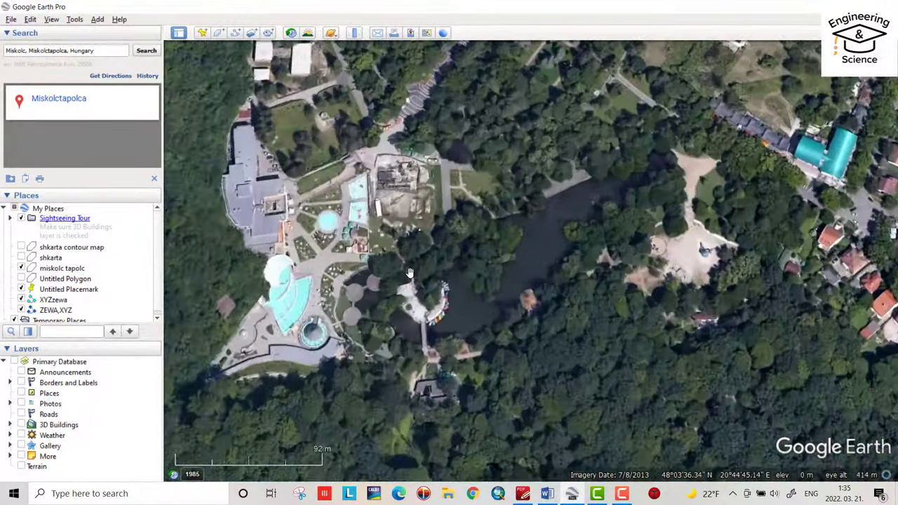
scroll(583, 218, "down", 3)
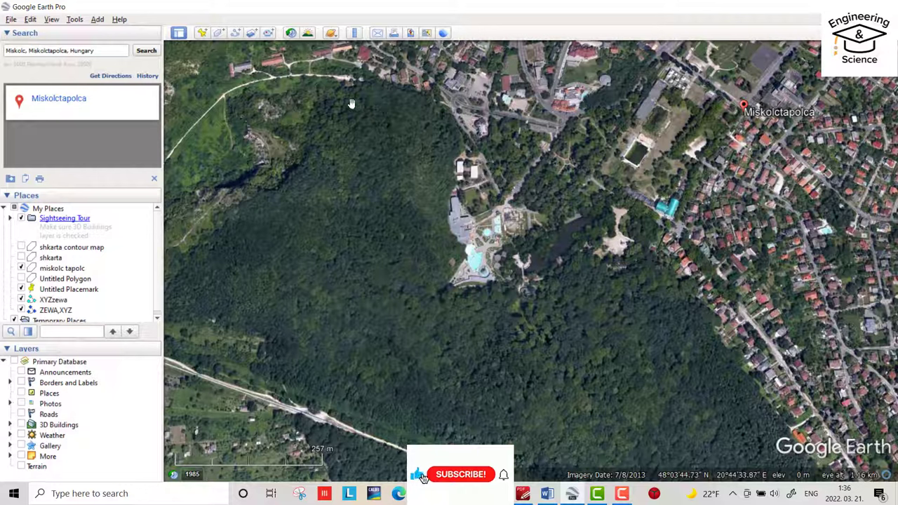
- Start placemark 1 with a dotted-circle icon coloured red
left_click(204, 33)
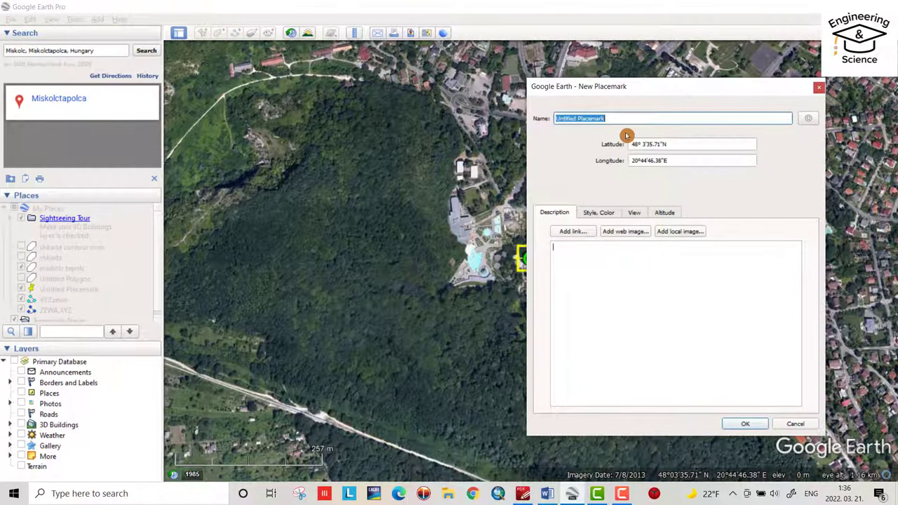
key("BackSpace")
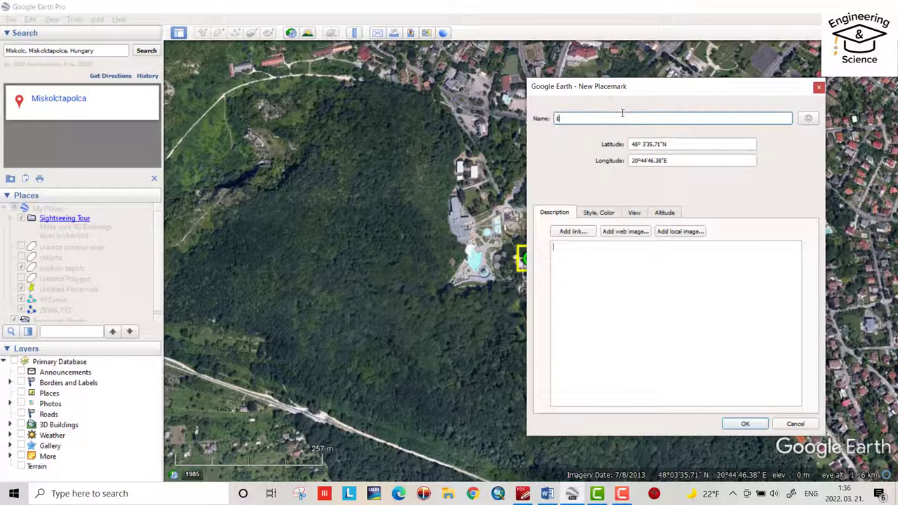
left_click(809, 118)
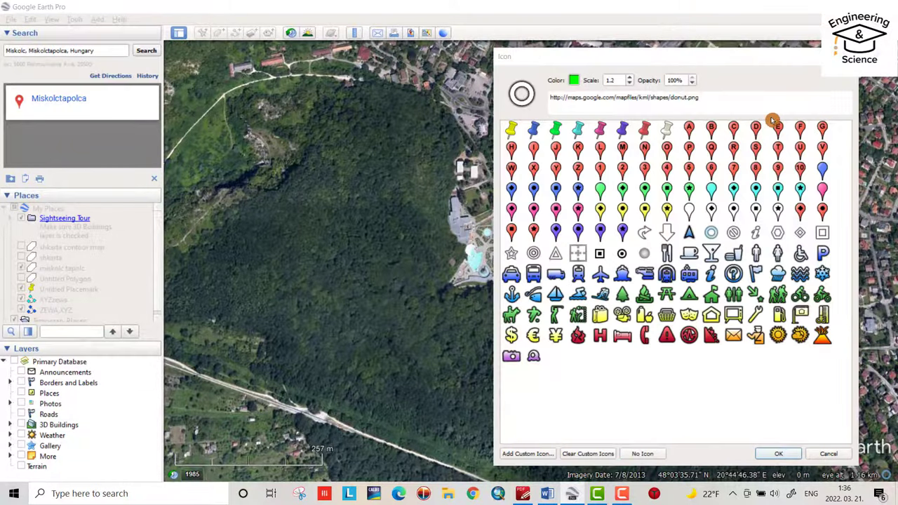
left_click(624, 254)
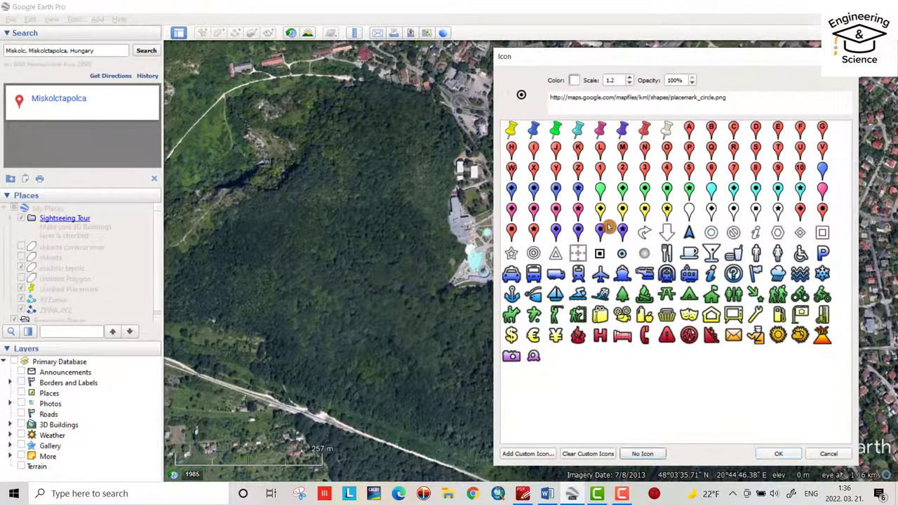
left_click(574, 81)
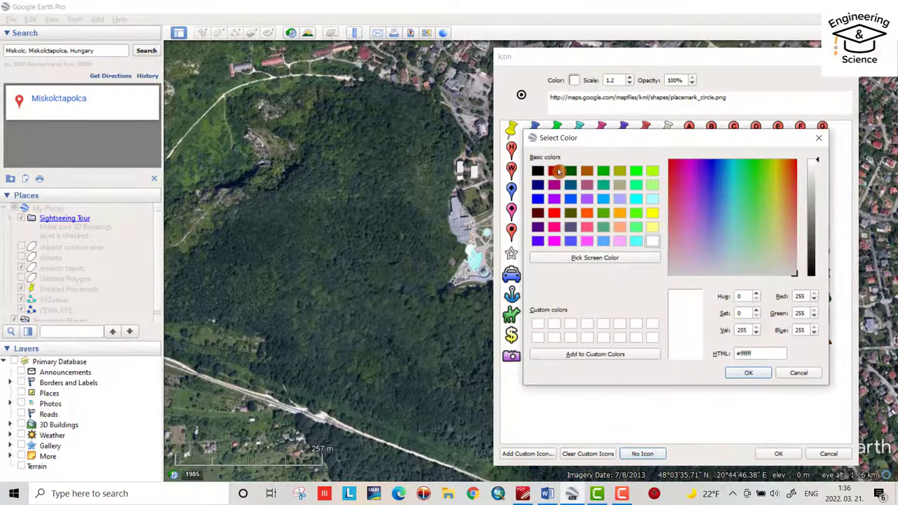
left_click(555, 213)
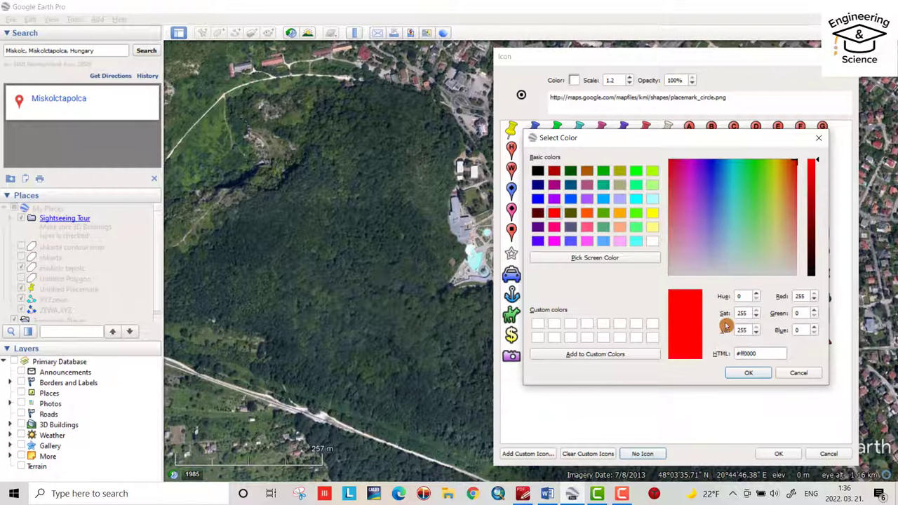
left_click(747, 374)
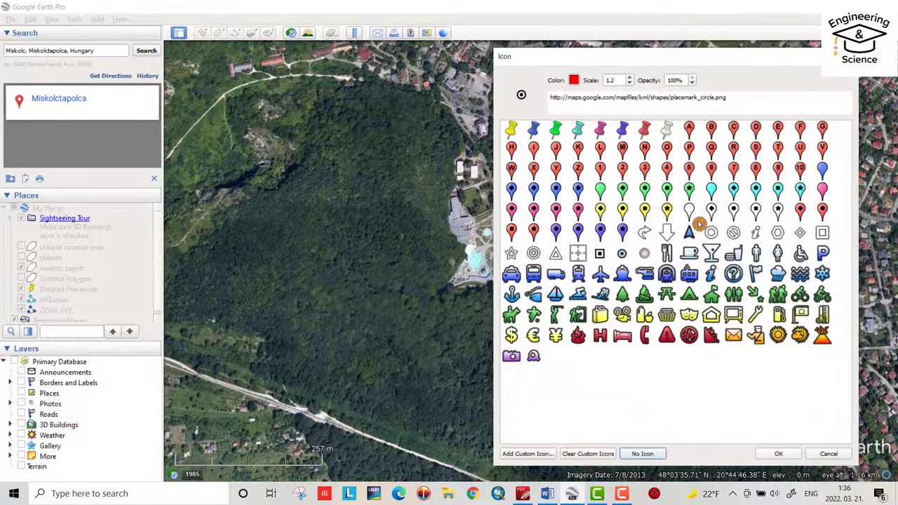
left_click(781, 454)
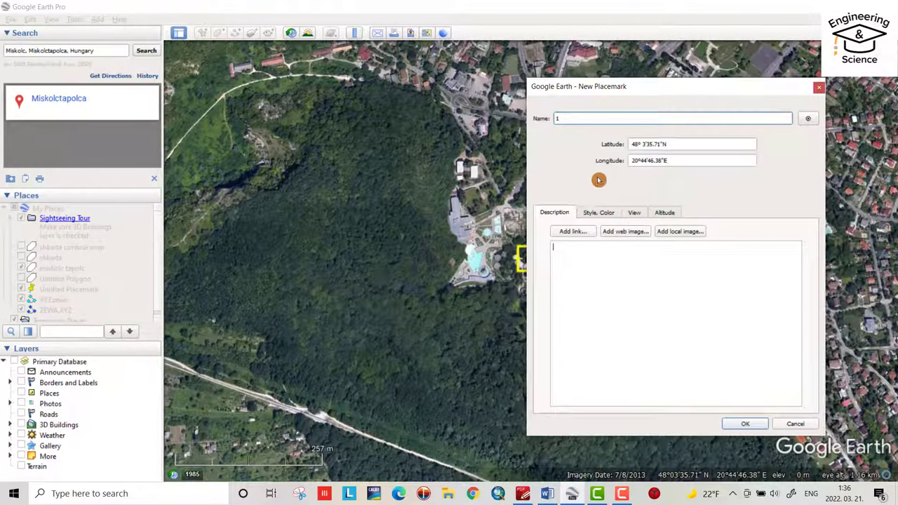
- Move placemark 1 to the map's top-left hillside edge and save it to Places
left_click_drag(654, 88, 338, 415)
left_click_drag(531, 262, 196, 71)
left_click(391, 419)
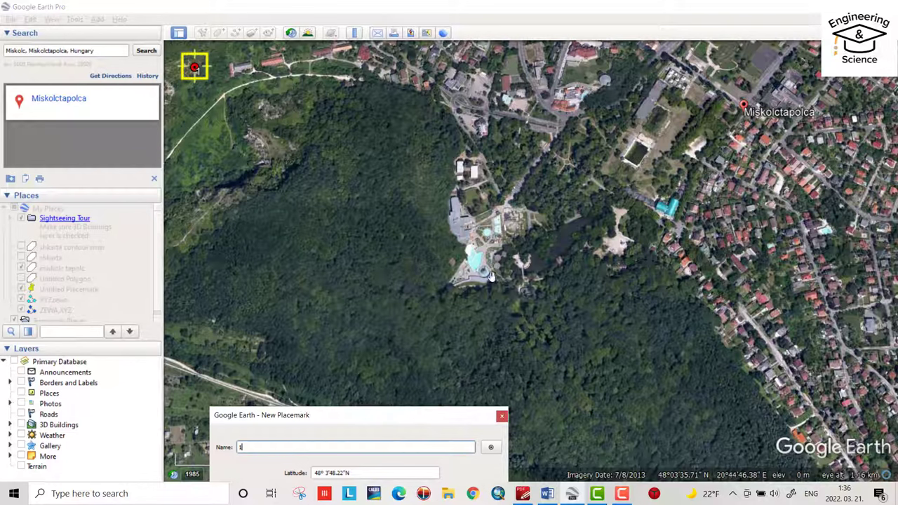
left_click_drag(407, 421, 586, 130)
left_click(606, 462)
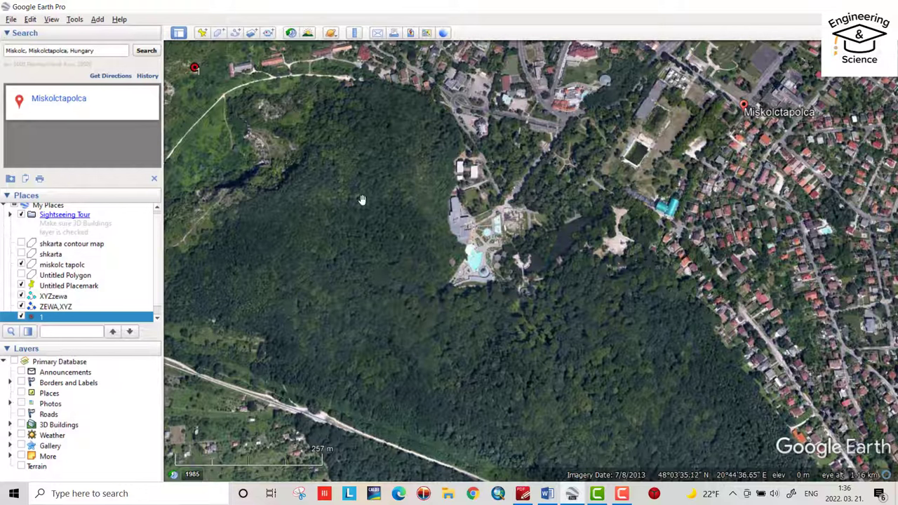
- Add placemark 2 on the railway line at the southwest
left_click(202, 35)
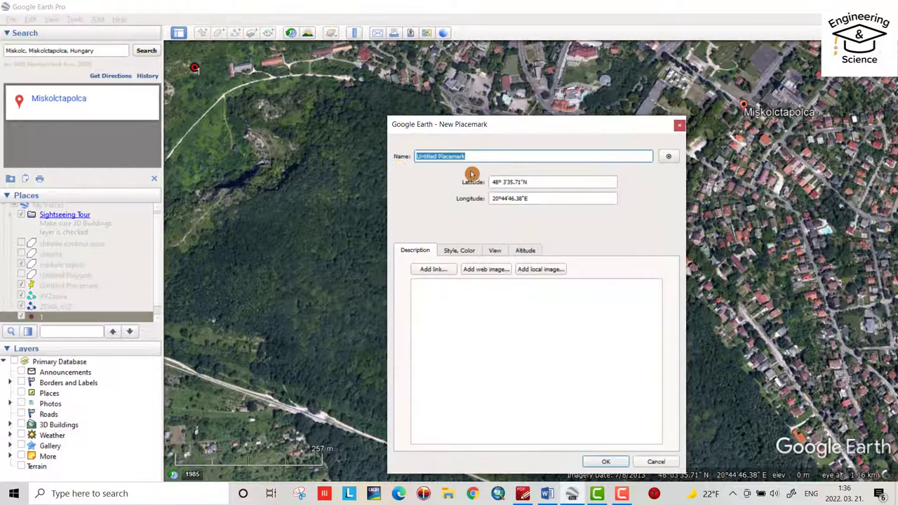
type("2")
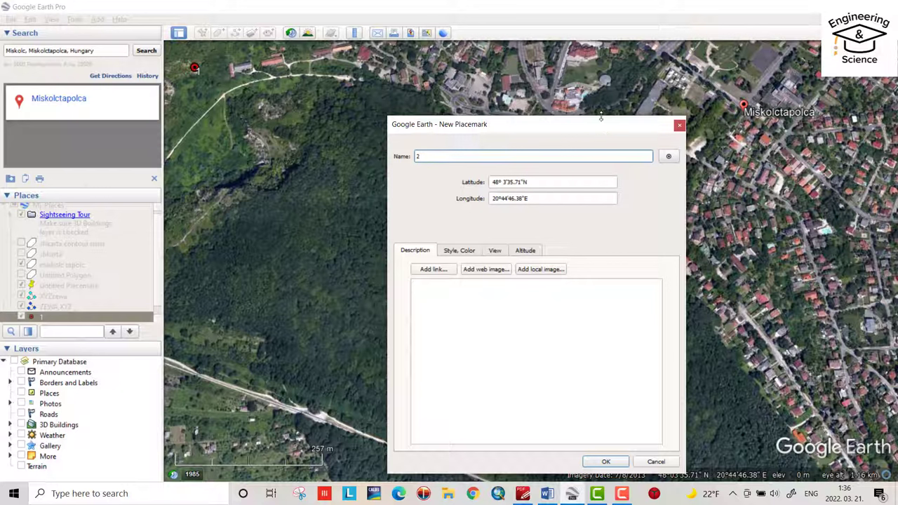
left_click_drag(597, 124, 108, 353)
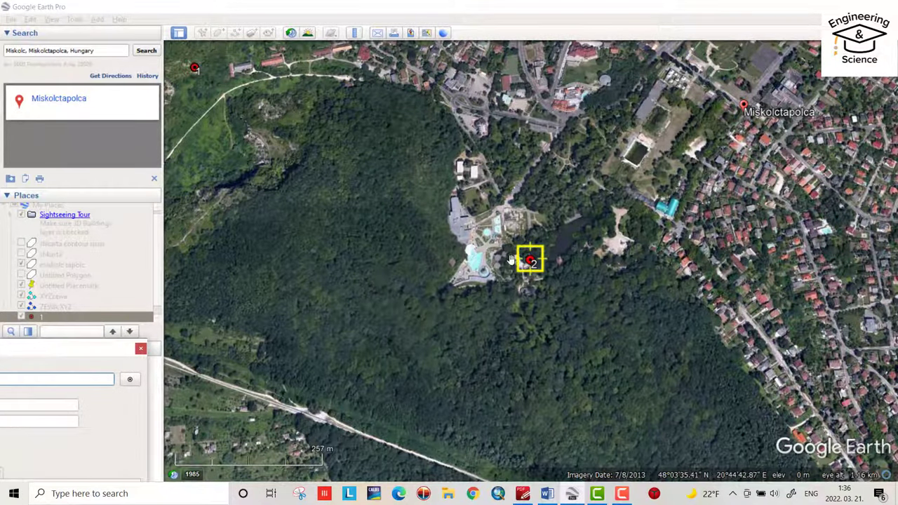
left_click_drag(531, 262, 189, 414)
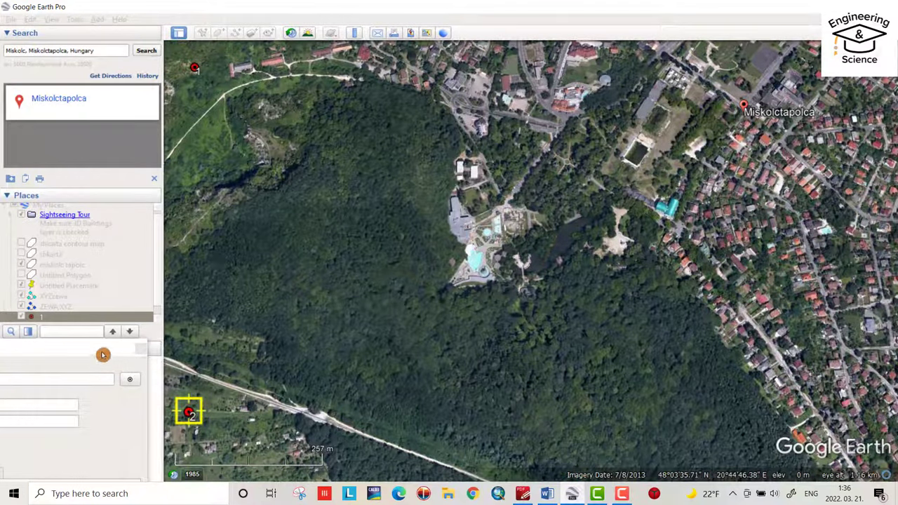
left_click_drag(100, 348, 653, 90)
left_click(619, 420)
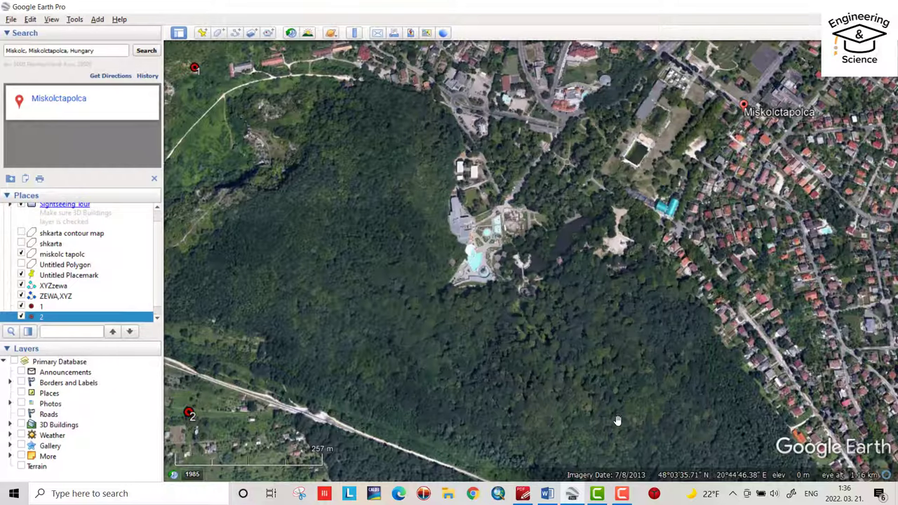
- Add placemark 3 at the upper right (northeast) of the map
left_click(202, 33)
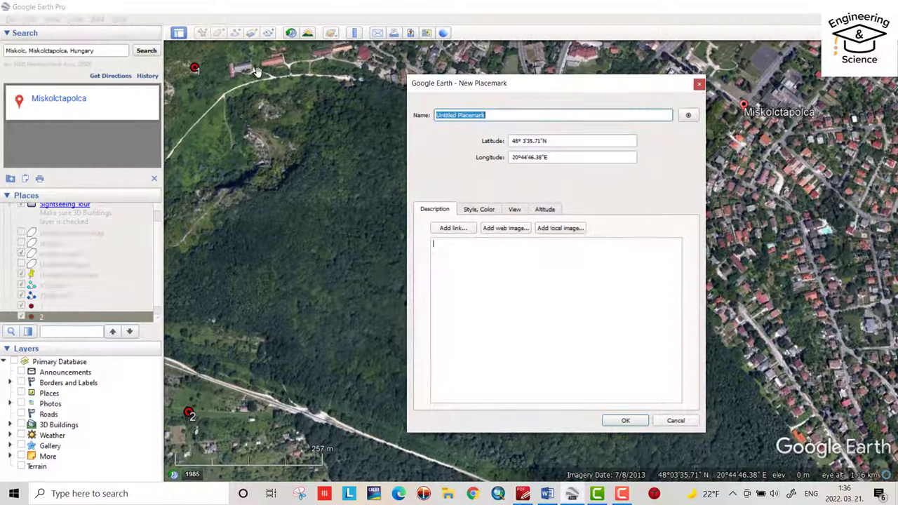
type("3")
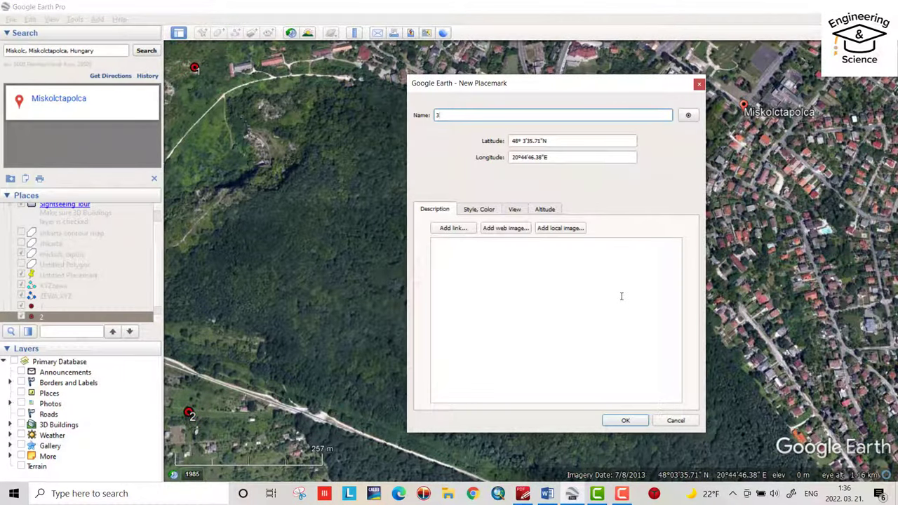
left_click_drag(622, 80, 277, 252)
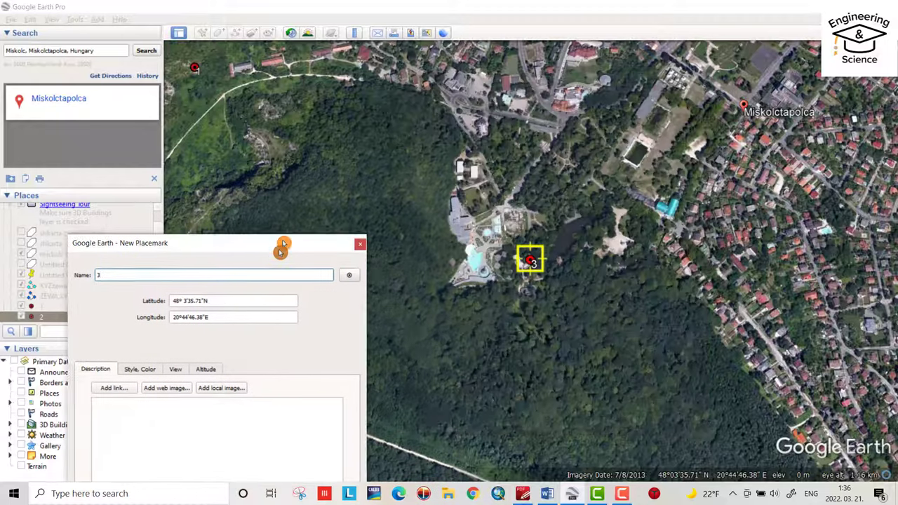
left_click_drag(528, 262, 853, 79)
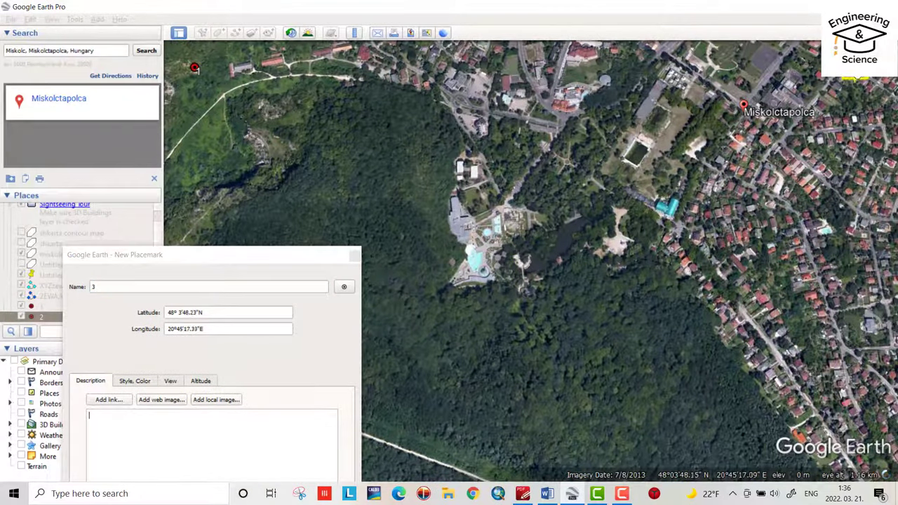
left_click(263, 255)
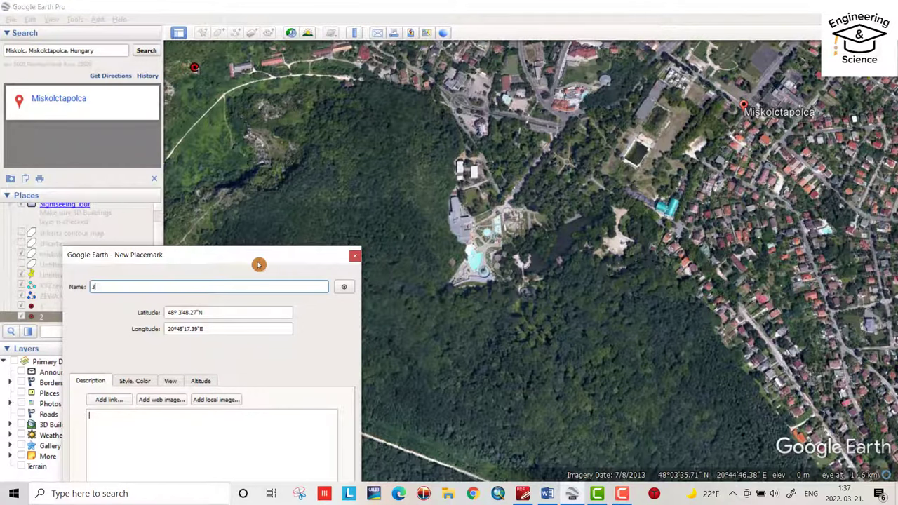
left_click_drag(260, 261, 621, 99)
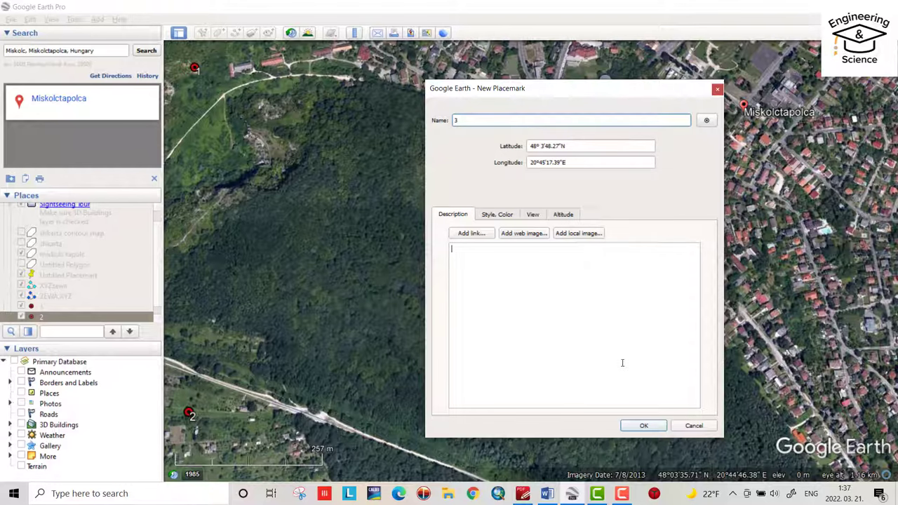
left_click(635, 425)
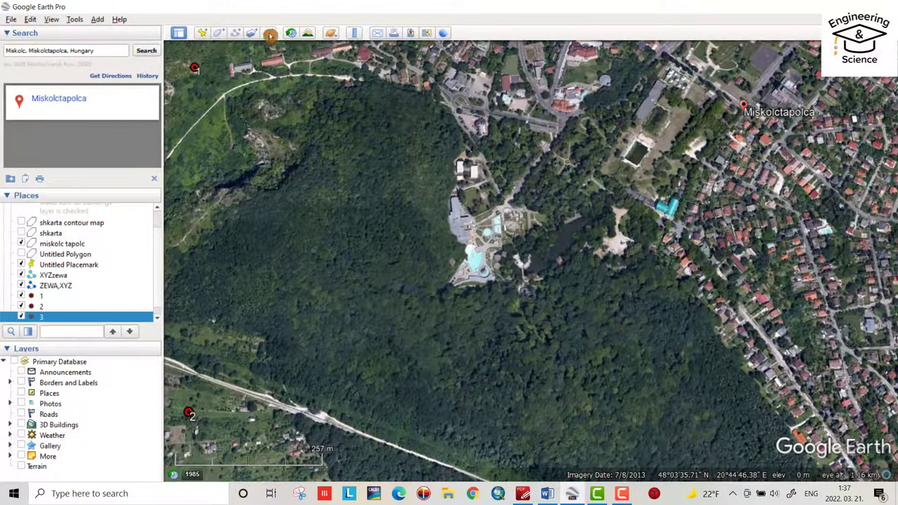
- Add placemark 4 among the houses at the lower right and zoom out
left_click(202, 32)
left_click(505, 248)
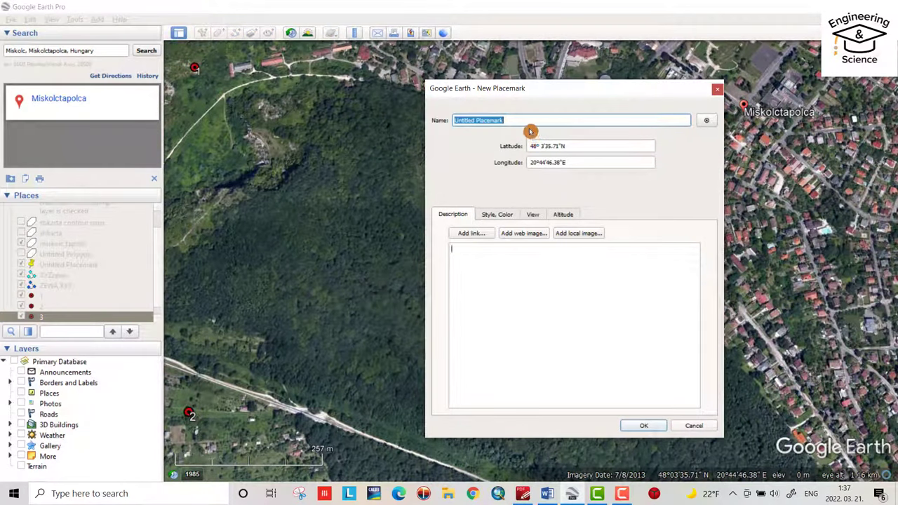
type("4")
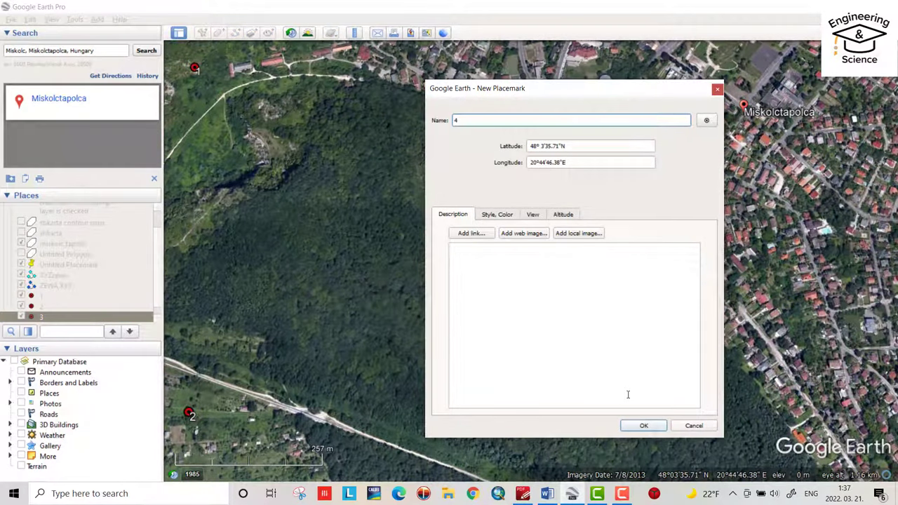
left_click(481, 243)
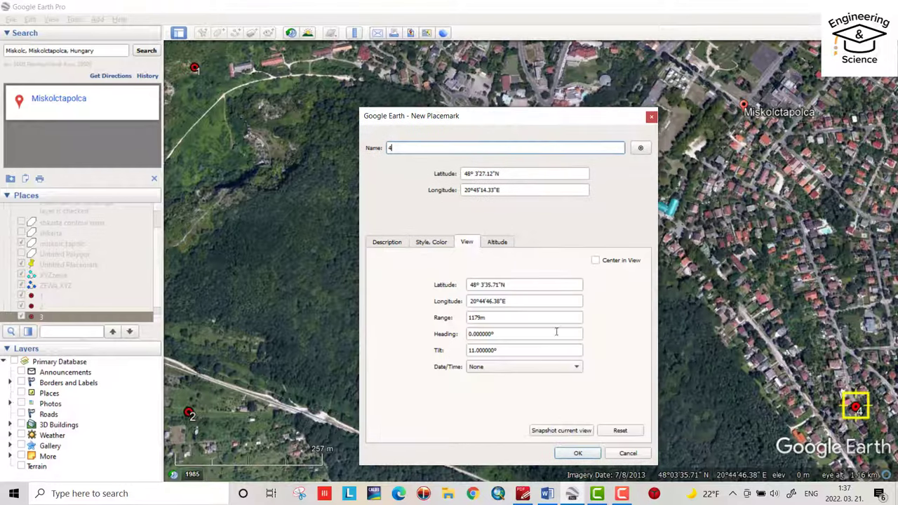
left_click(574, 453)
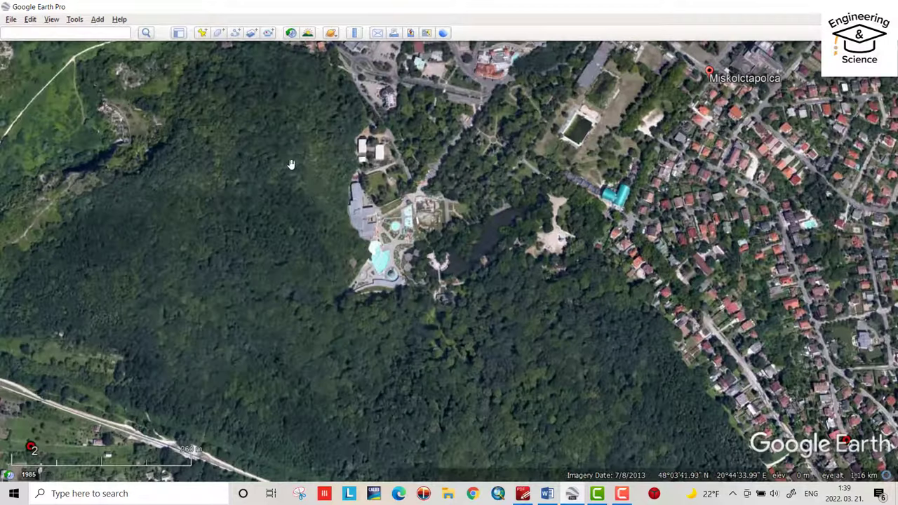
scroll(322, 204, "down", 3)
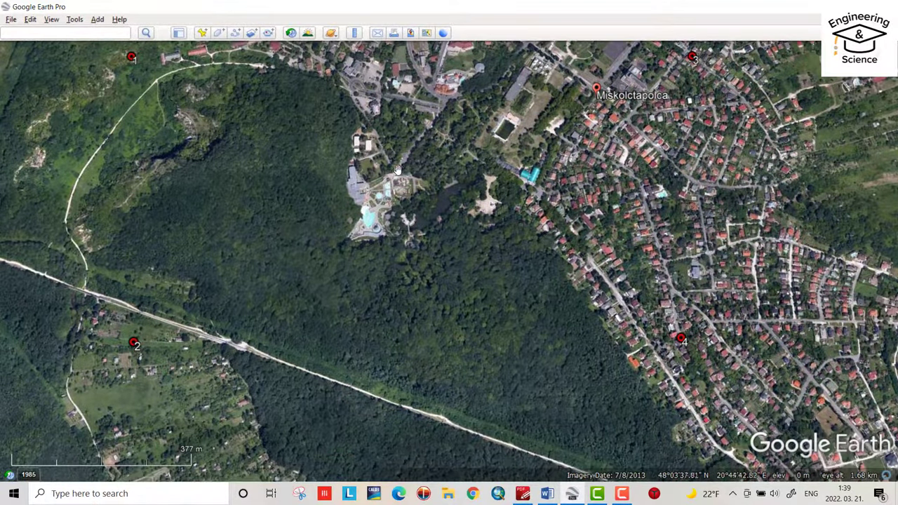
left_click(60, 20)
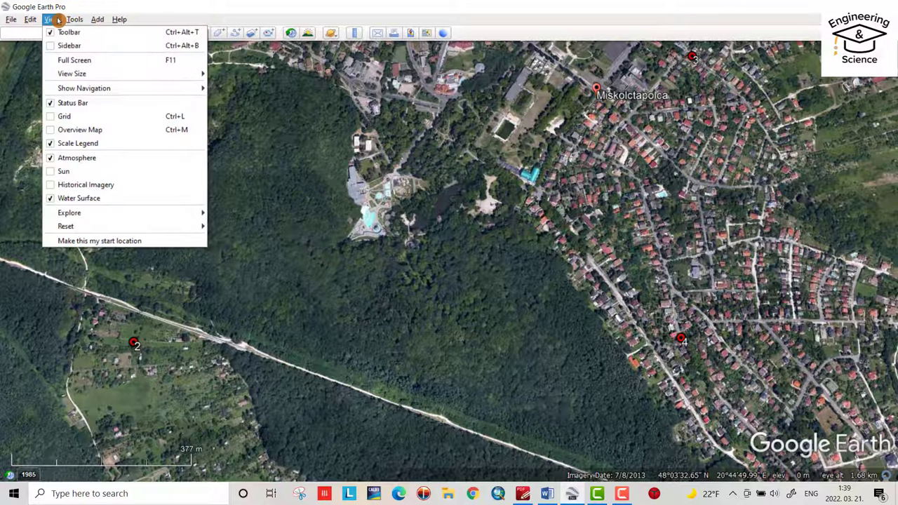
left_click(62, 20)
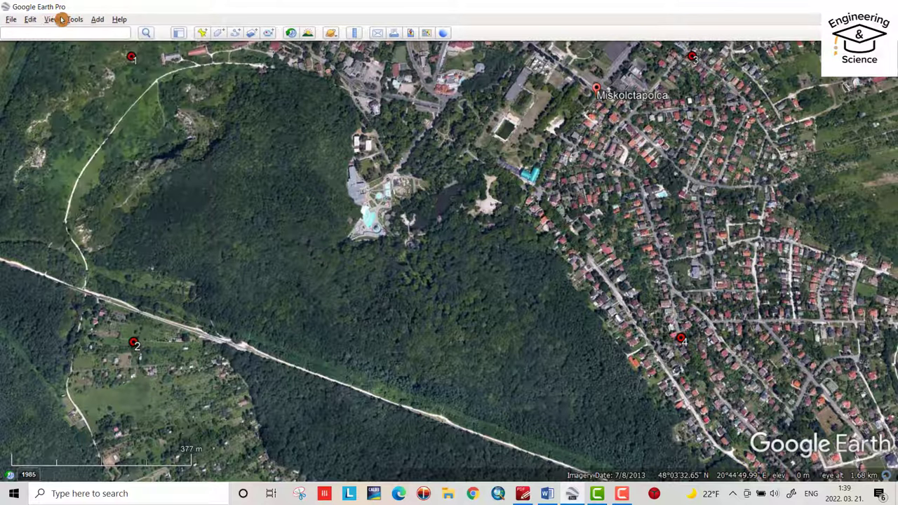
- Set the saved image to exclude legend and scale, at Maximum 4800x2275 resolution
left_click(413, 34)
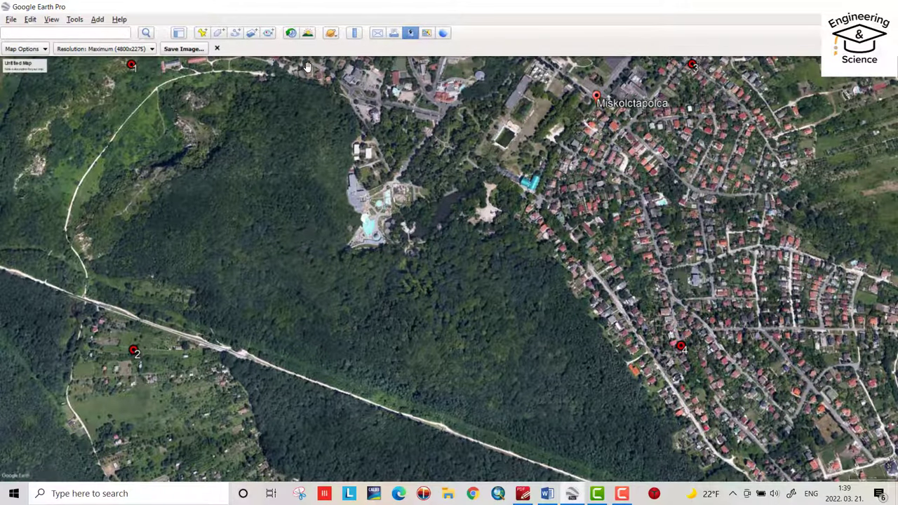
left_click(24, 49)
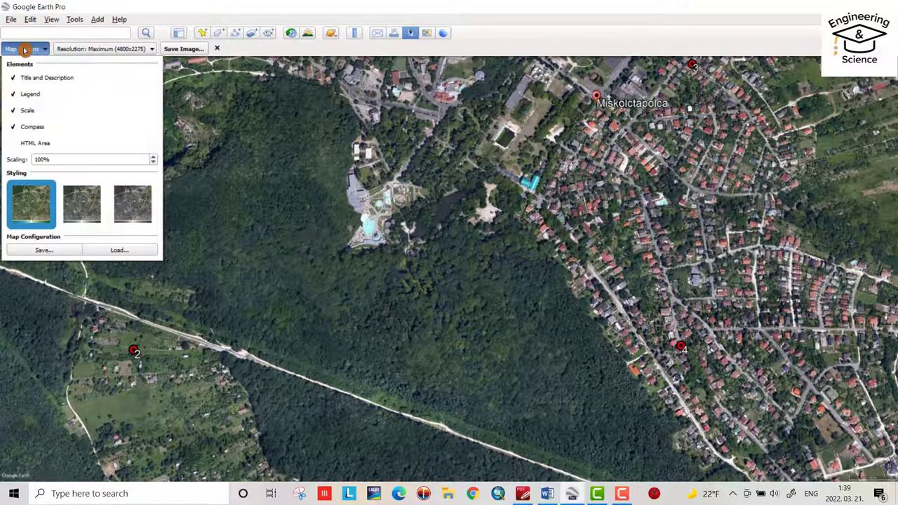
left_click(13, 94)
left_click(14, 111)
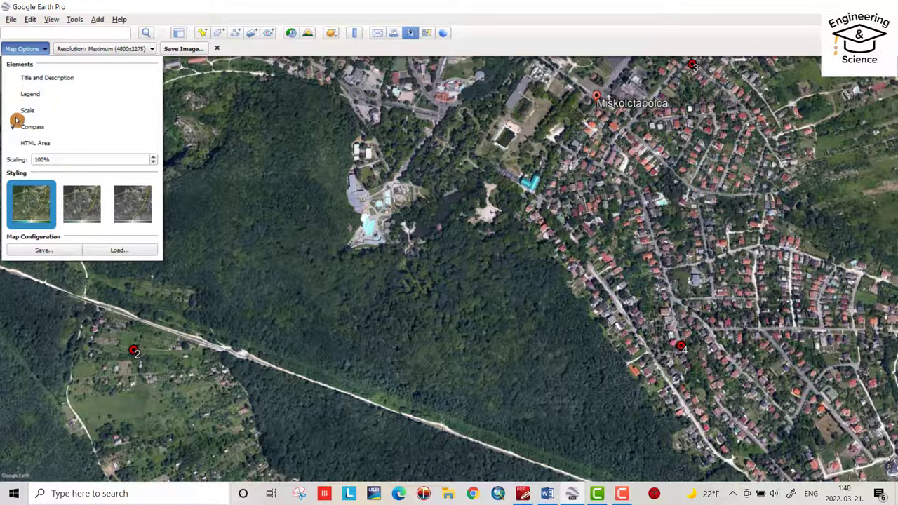
left_click(247, 152)
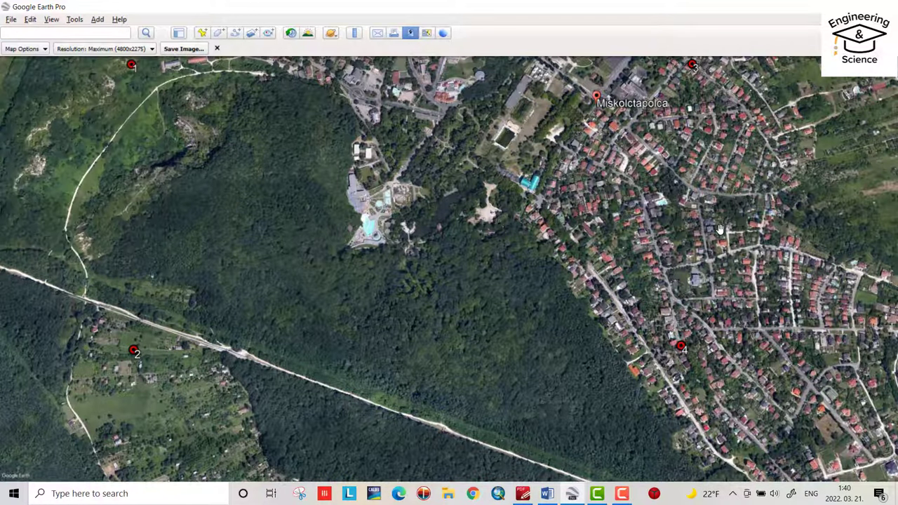
left_click(134, 48)
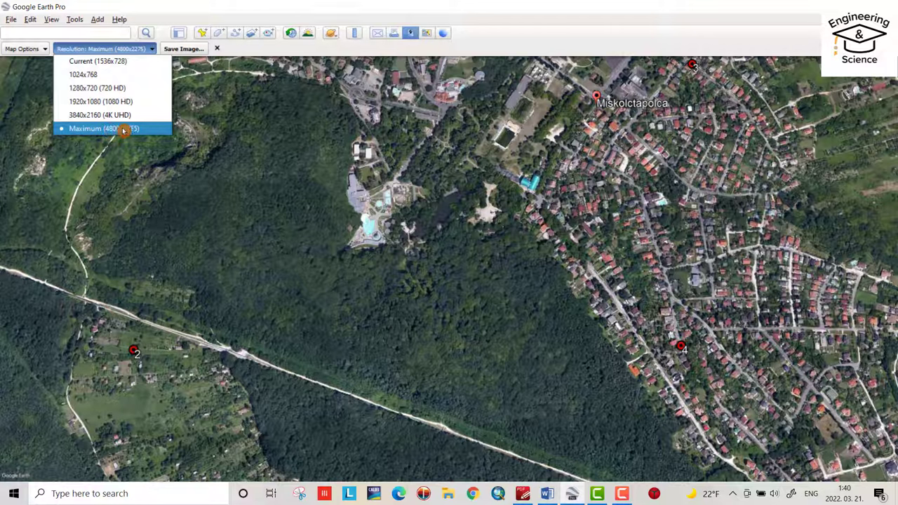
left_click(121, 131)
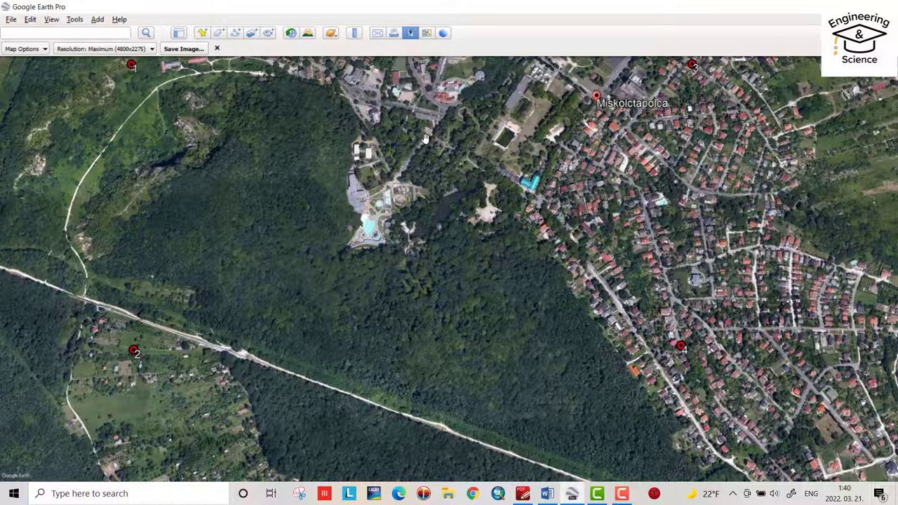
- Reset the view's tilt and compass heading again
left_click(51, 19)
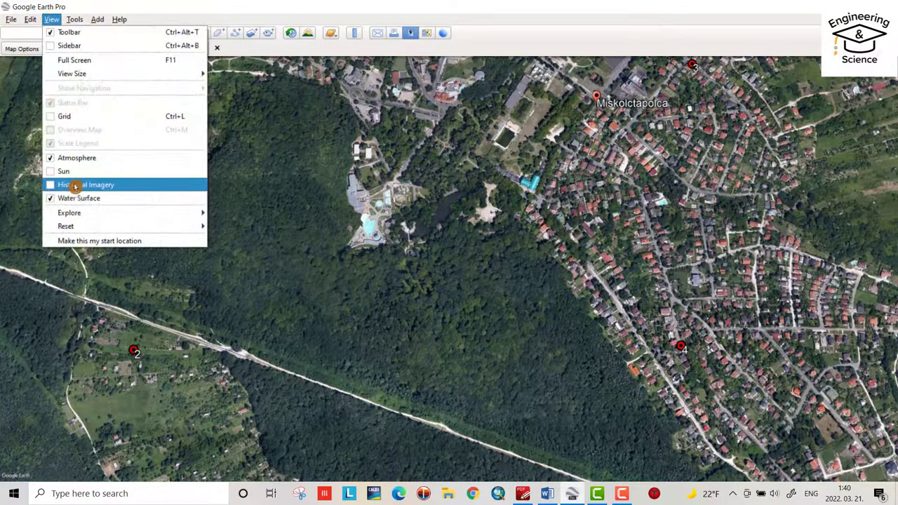
mouse_move(75, 227)
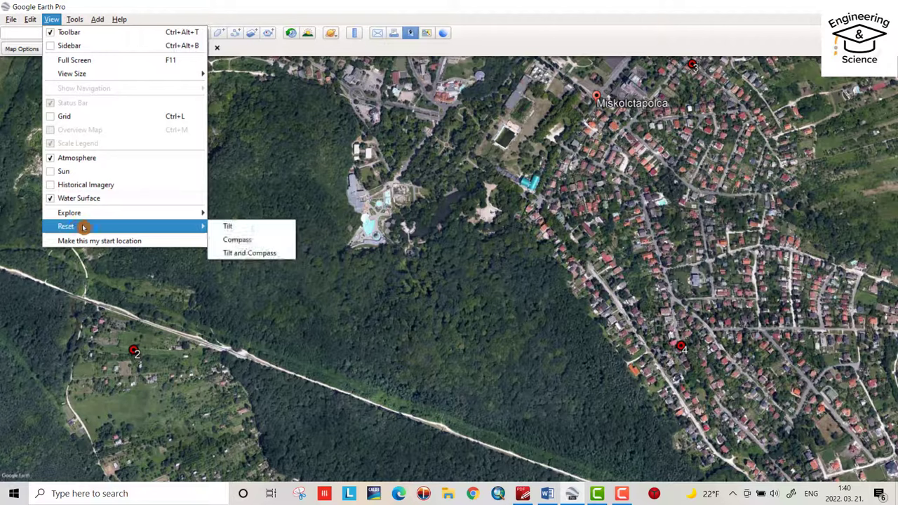
left_click(267, 253)
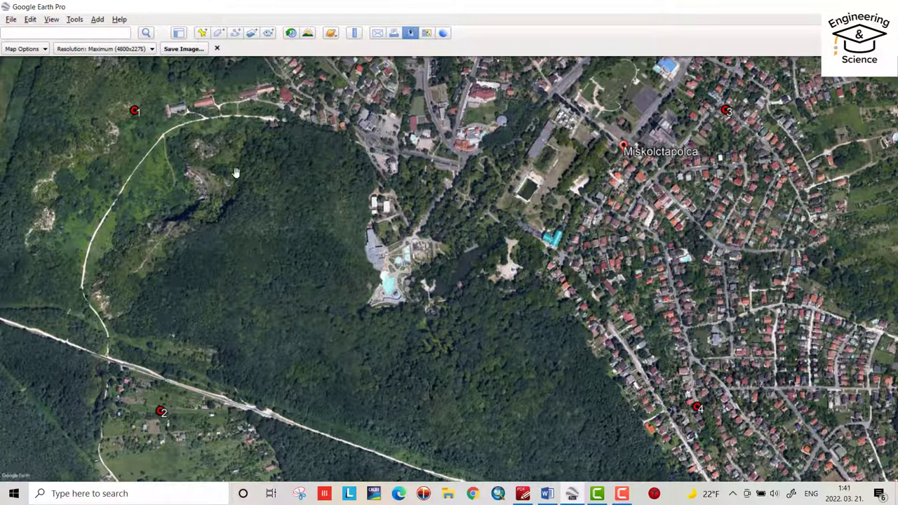
- Save the map view to the Desktop as the JPEG StudyAreamiskolc
left_click(184, 49)
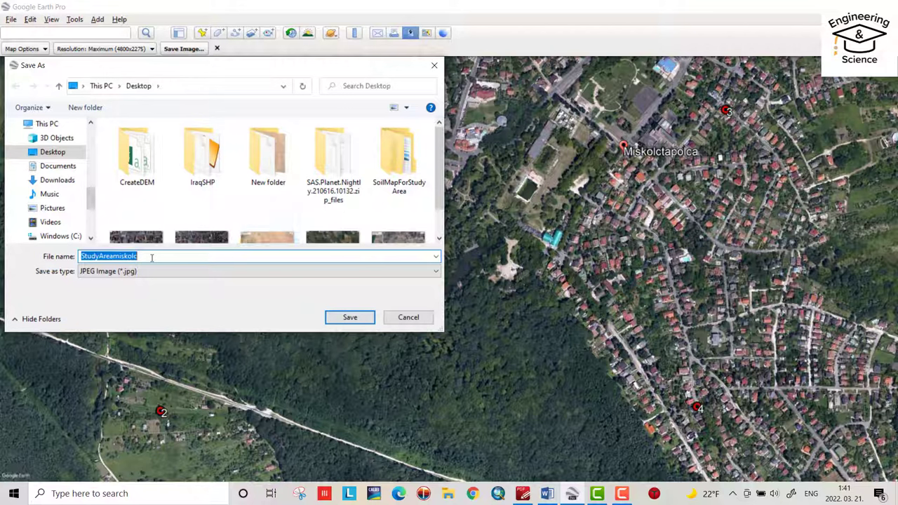
left_click(151, 257)
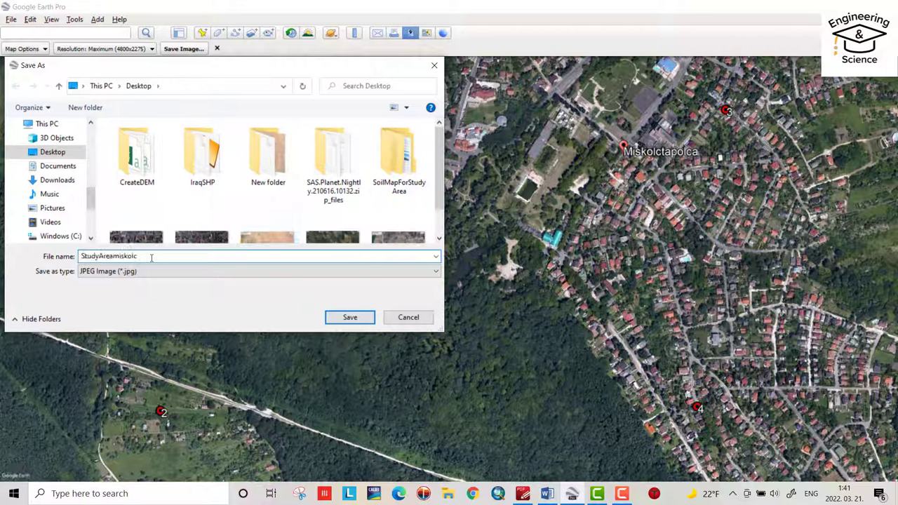
left_click(350, 317)
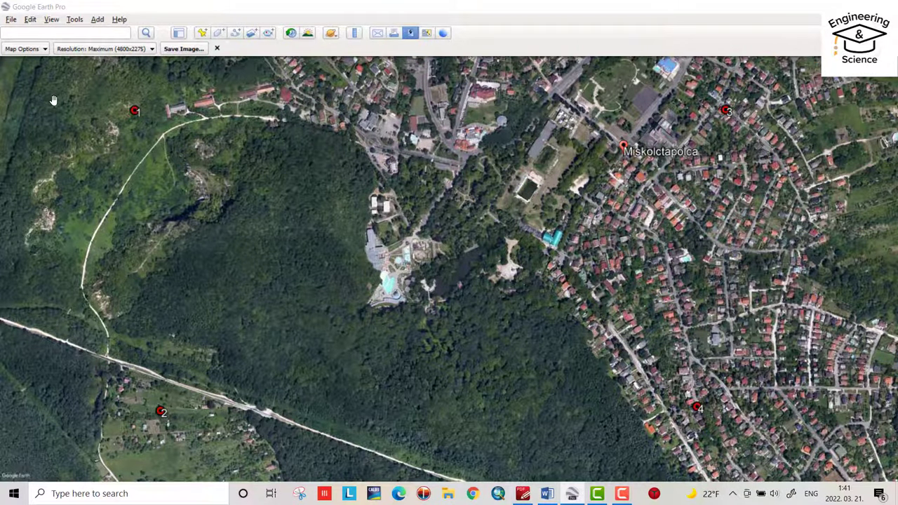
- Show the sidebar and create a pointmiskolc folder under Temporary Places
key("ctrl+alt+b")
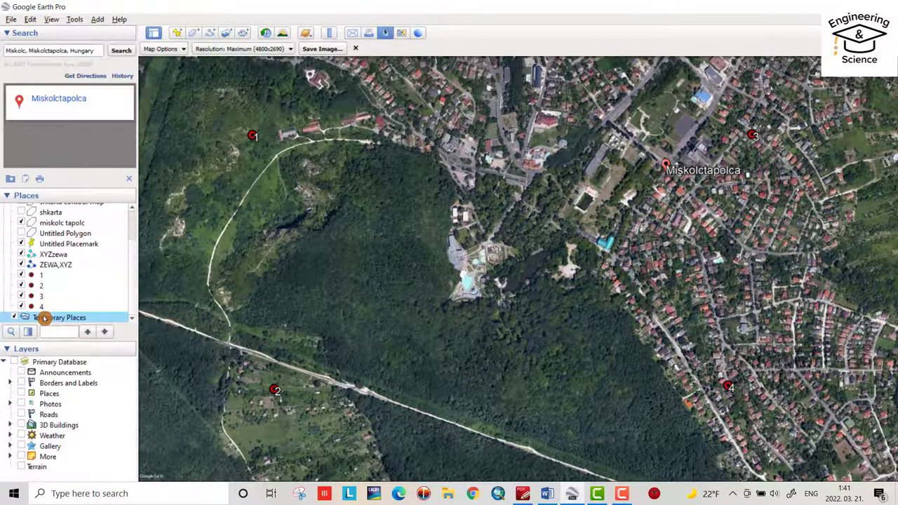
right_click(43, 318)
mouse_move(57, 325)
left_click(139, 323)
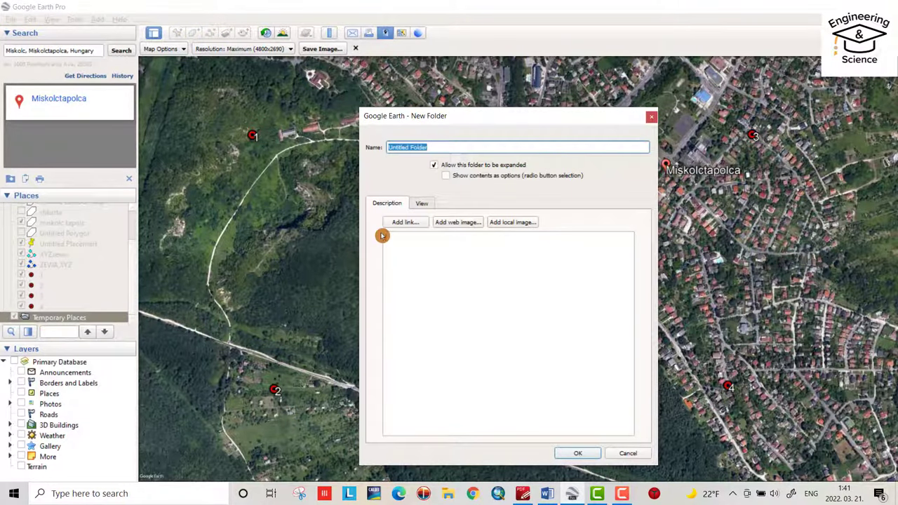
type("pointmiskol")
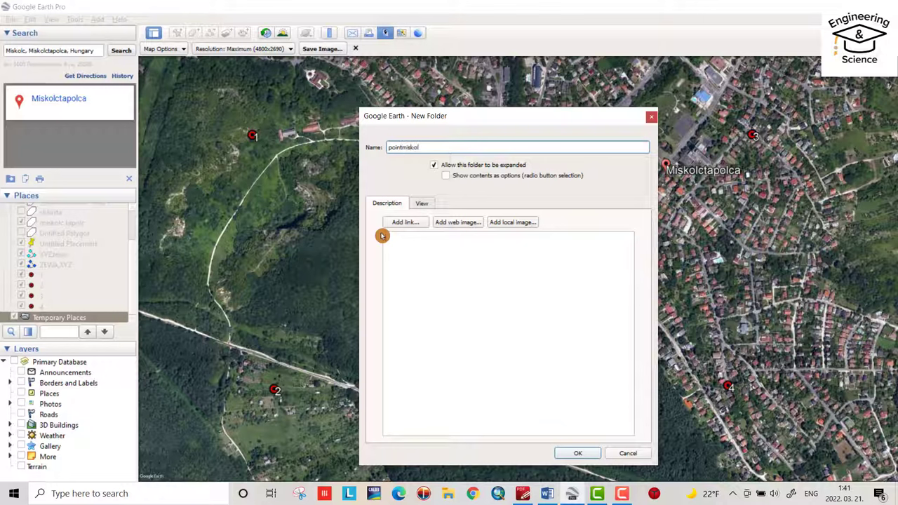
type("c")
left_click(391, 194)
left_click(577, 454)
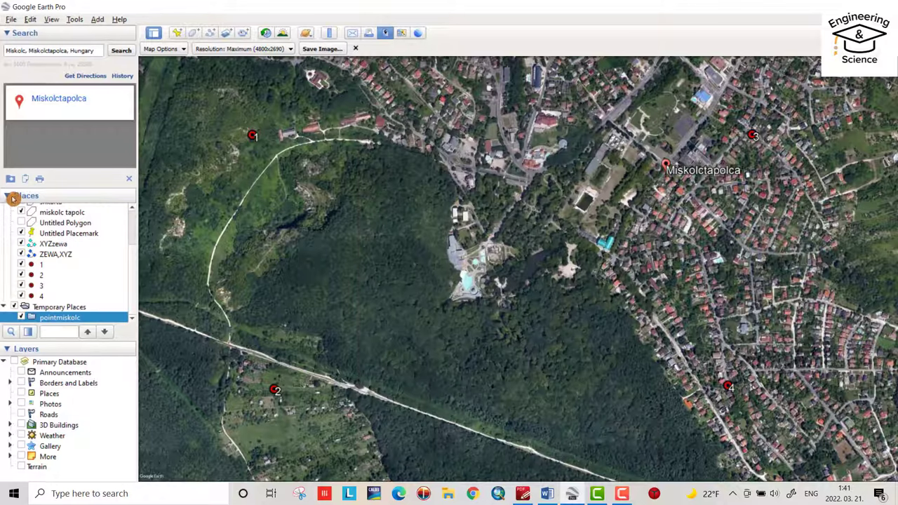
- Move placemarks 1, 2, 3 and 4 into the pointmiskolc folder
left_click(56, 264)
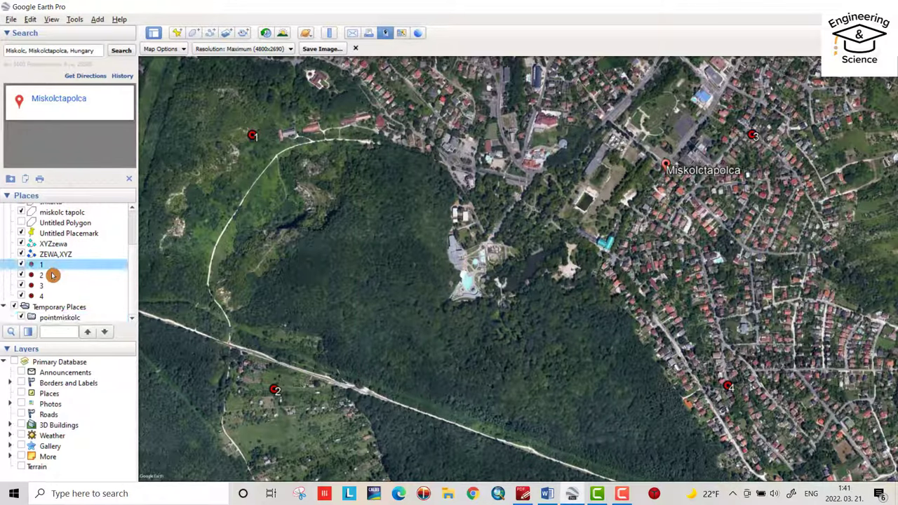
left_click(51, 277, "shift")
left_click(51, 285, "shift")
left_click(49, 295, "shift")
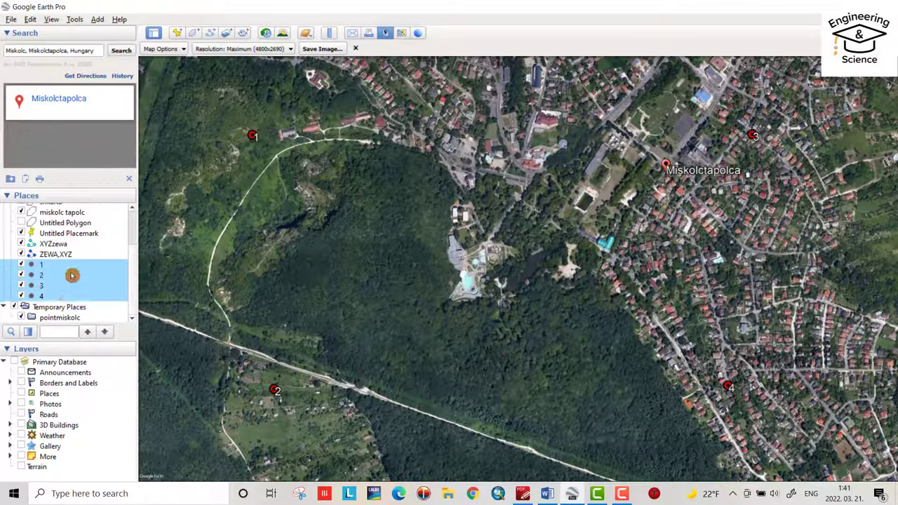
left_click_drag(67, 268, 60, 317)
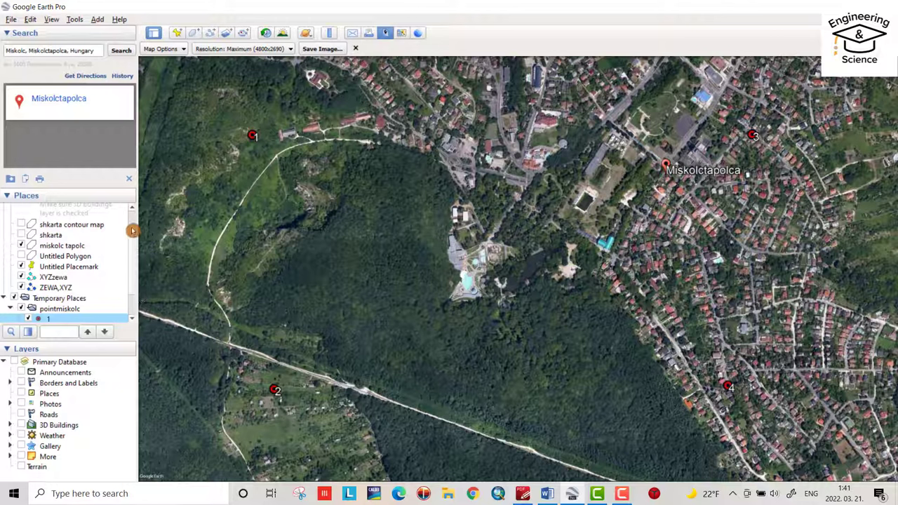
- Save the pointmiskolc folder to the Desktop as pointmiskolc.kmz
scroll(134, 275, "down", 1)
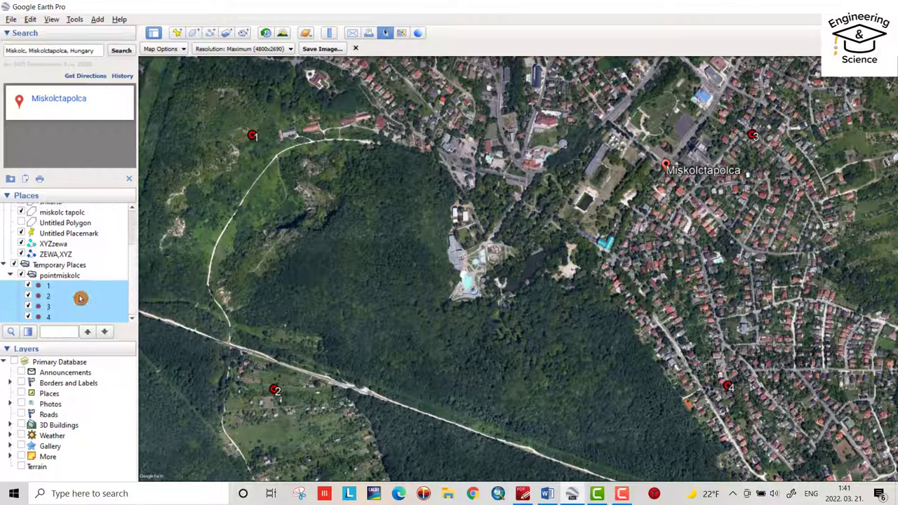
left_click(55, 276)
right_click(55, 277)
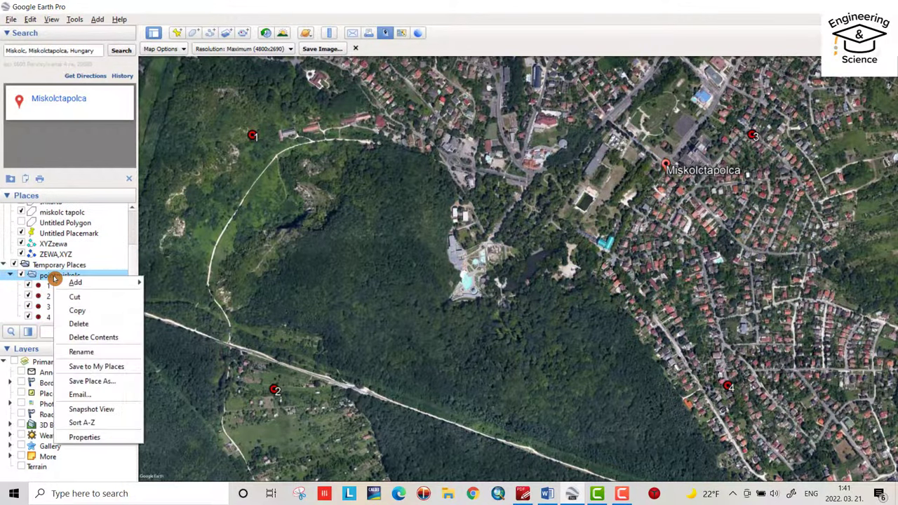
left_click(92, 381)
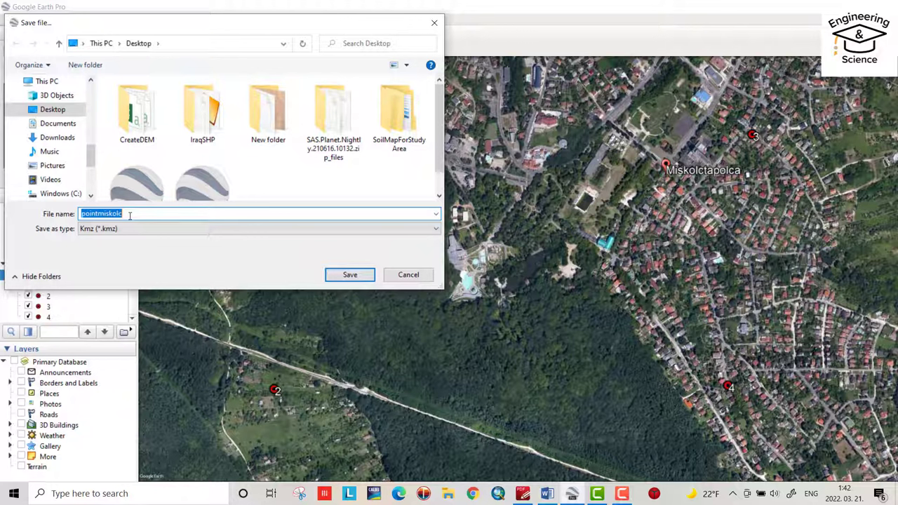
left_click(130, 216)
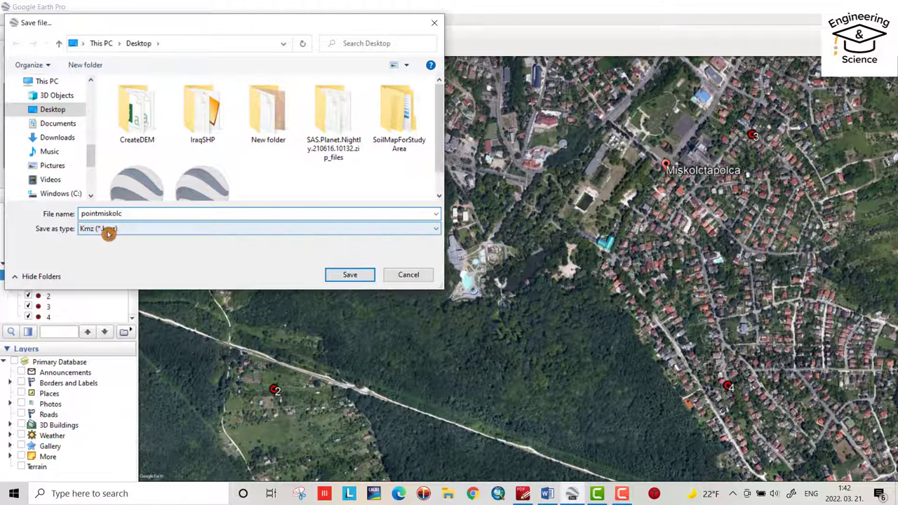
left_click(338, 274)
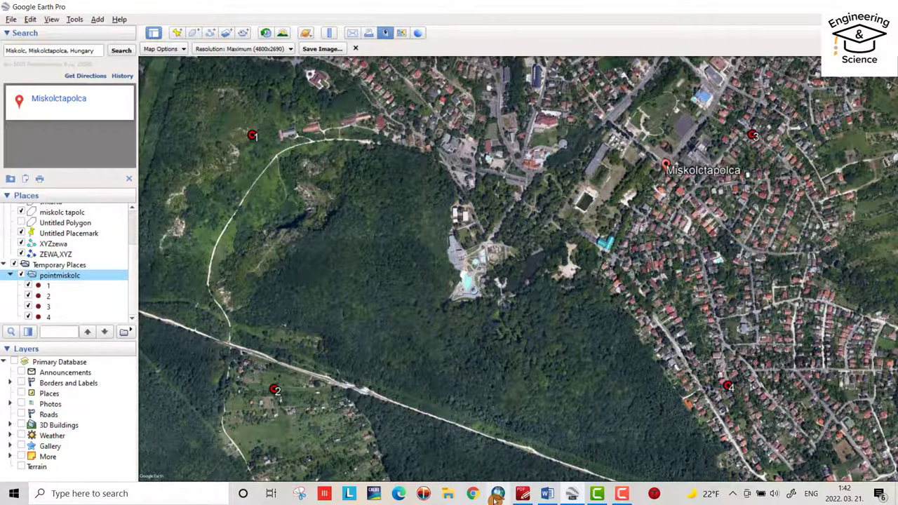
- In ArcMap, dismiss Getting Started and open Conversion Tools > From KML > KML To Layer
left_click(498, 493)
left_click(673, 104)
left_click(401, 50)
left_click(336, 37)
left_click(320, 37)
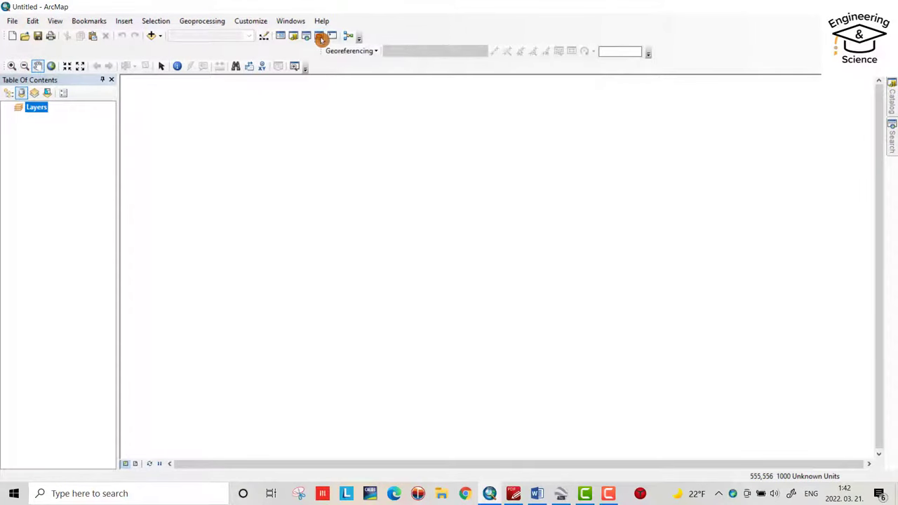
left_click(318, 36)
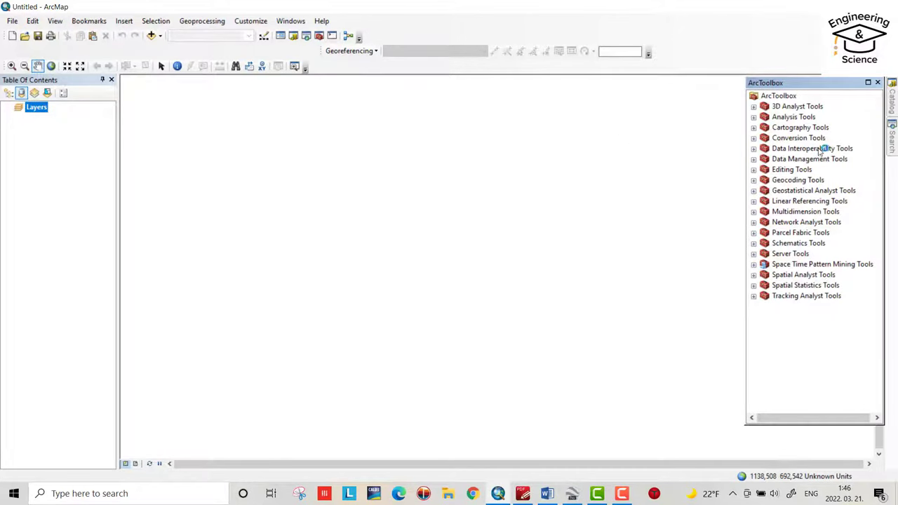
left_click(753, 137)
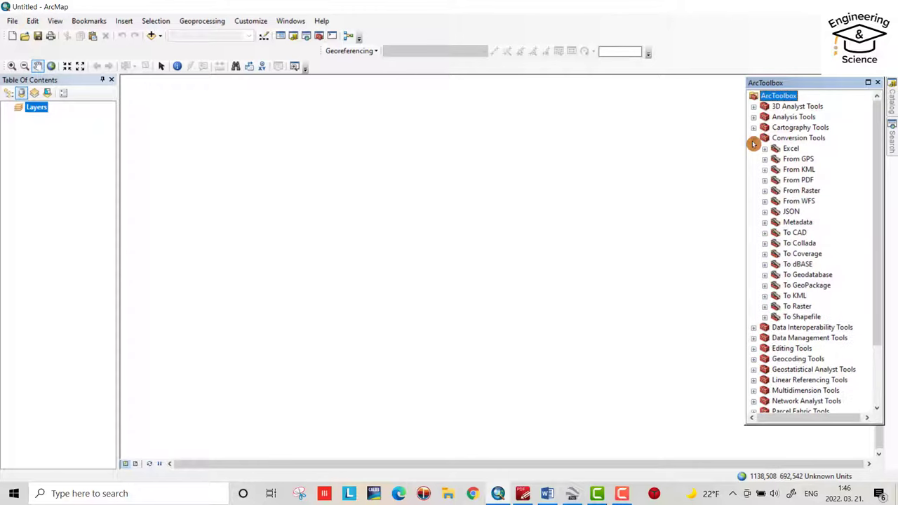
double_click(799, 170)
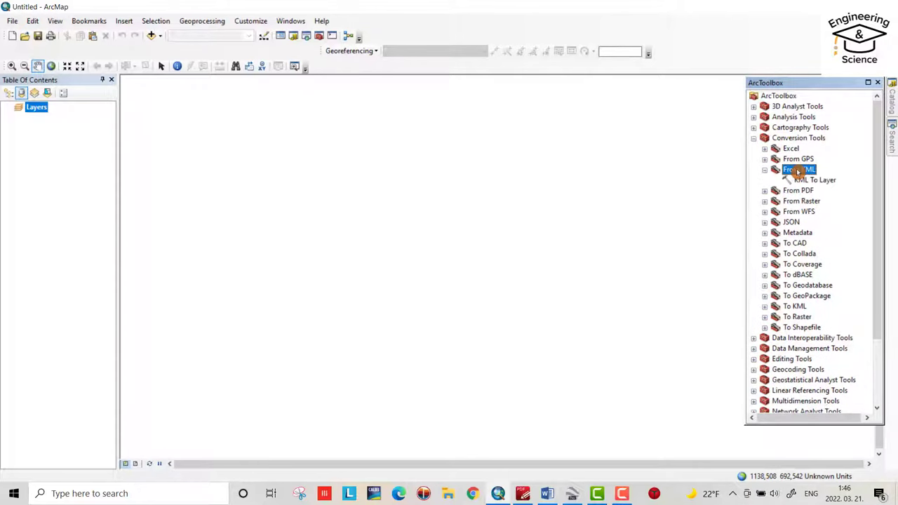
double_click(804, 179)
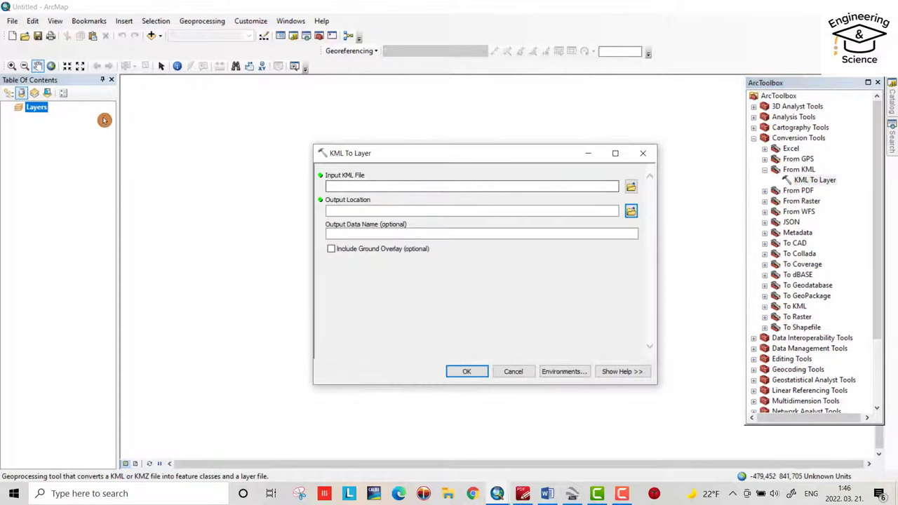
- Convert pointmiskolc.kmz into a Placemarks points layer
left_click(631, 186)
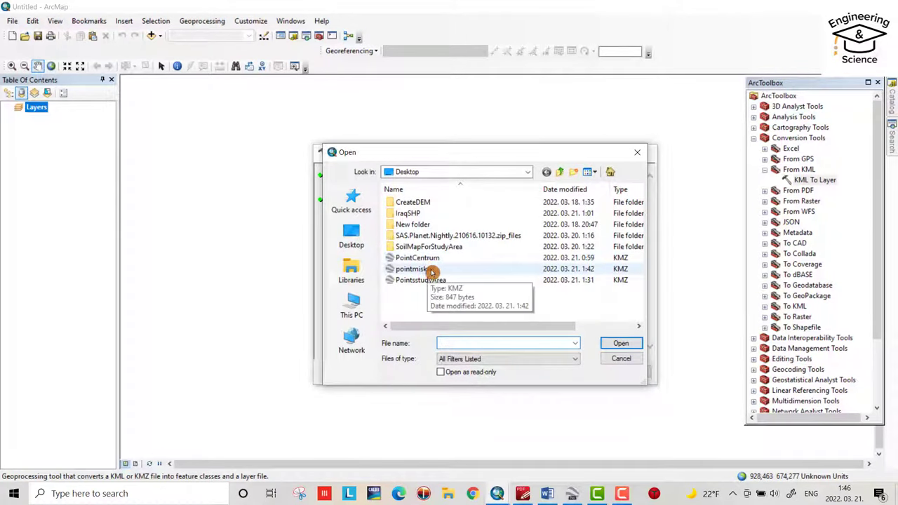
left_click(431, 271)
left_click(602, 343)
left_click(368, 233)
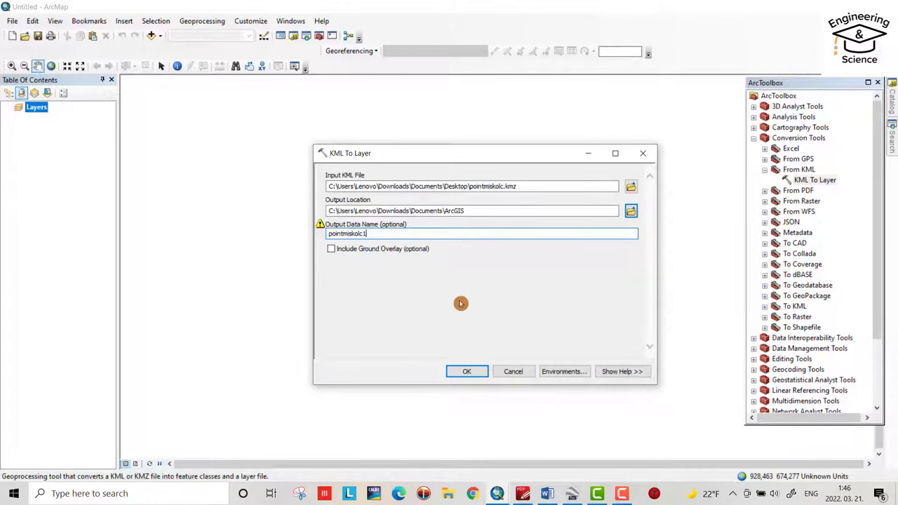
left_click(468, 372)
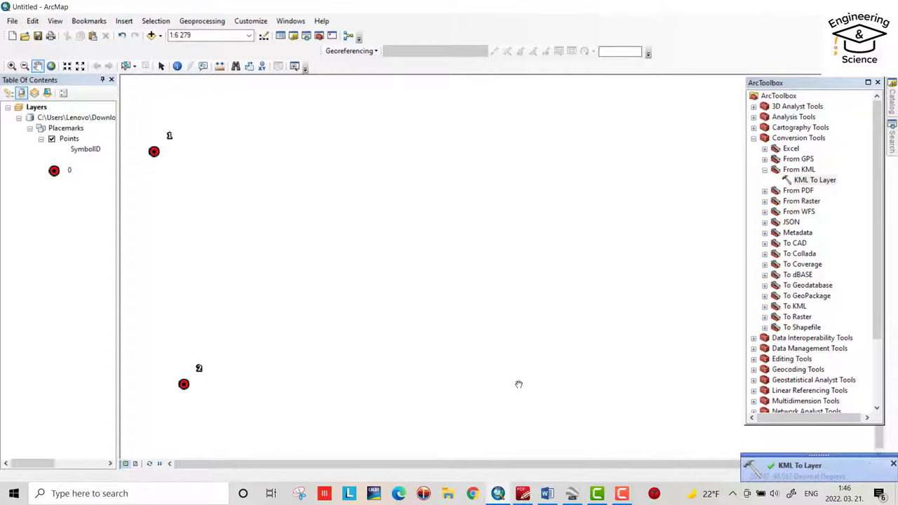
- Add StudyAreamiskolc.jpg from the Desktop as an RGB layer, accepting the unknown spatial reference warning
left_click(153, 38)
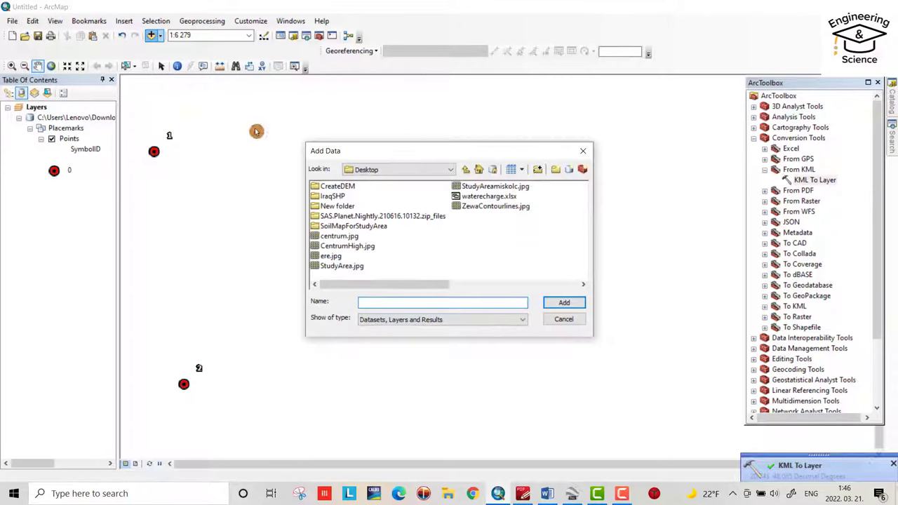
left_click(514, 188)
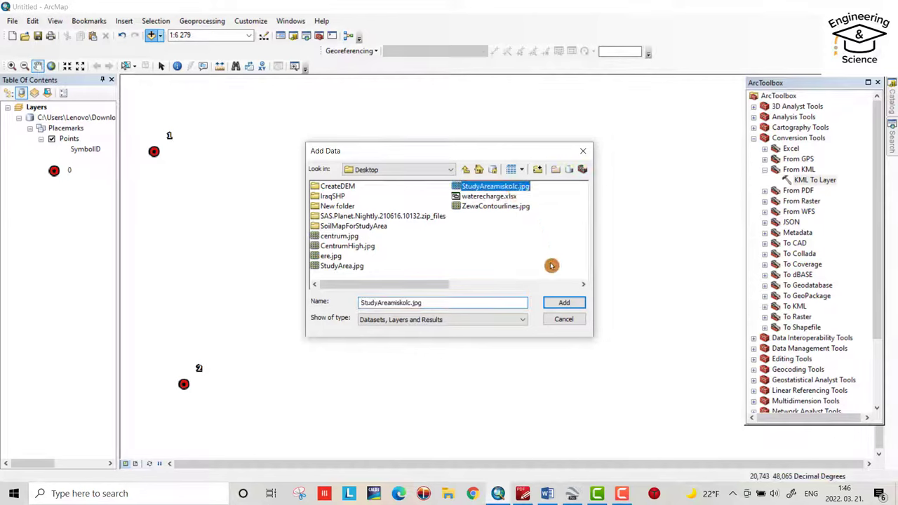
left_click(565, 304)
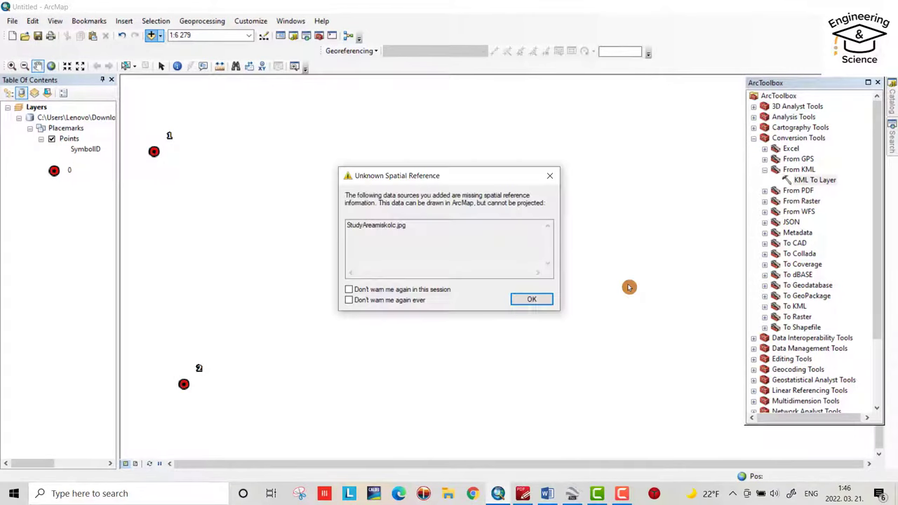
left_click(528, 302)
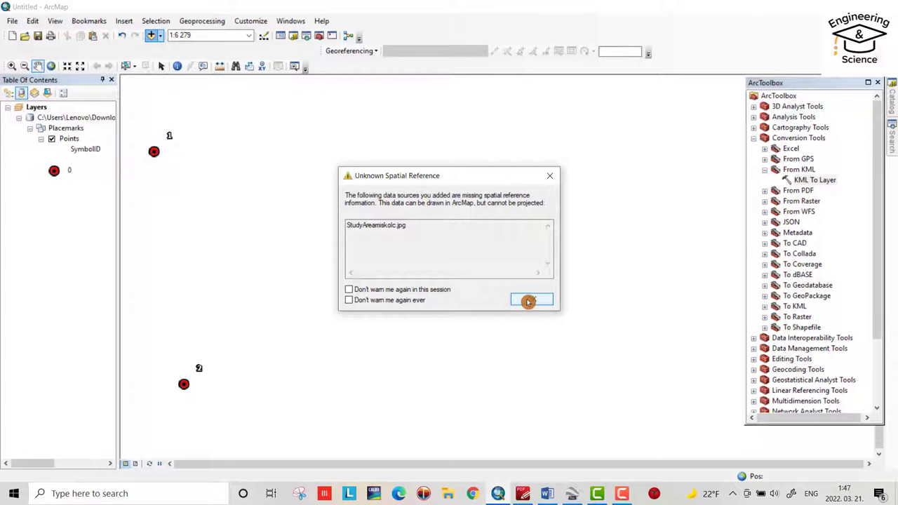
left_click(73, 140)
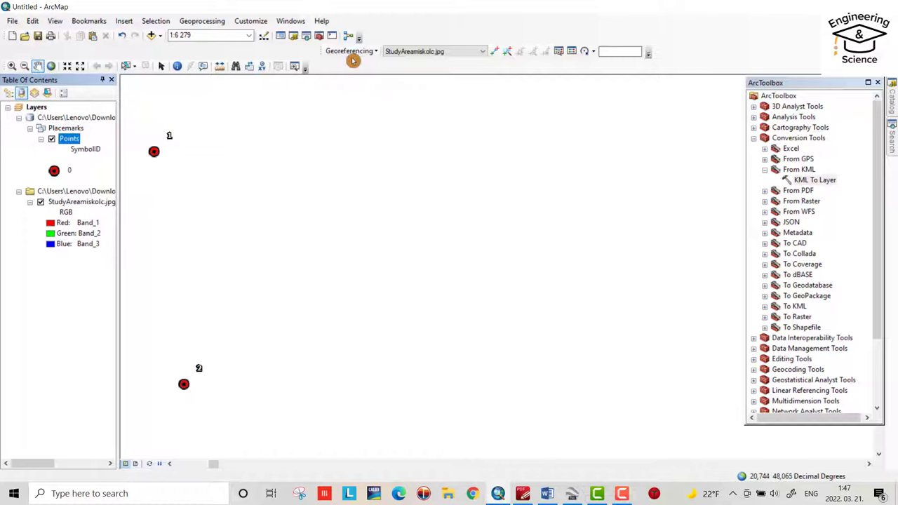
- Restore the Georeferencing toolbar, fit the image to the display, and close ArcToolbox
right_click(398, 29)
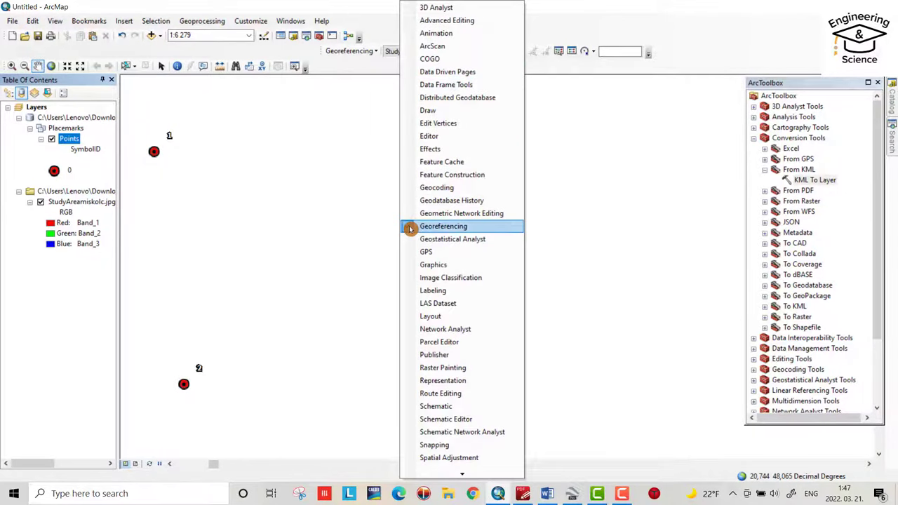
left_click(410, 228)
right_click(416, 43)
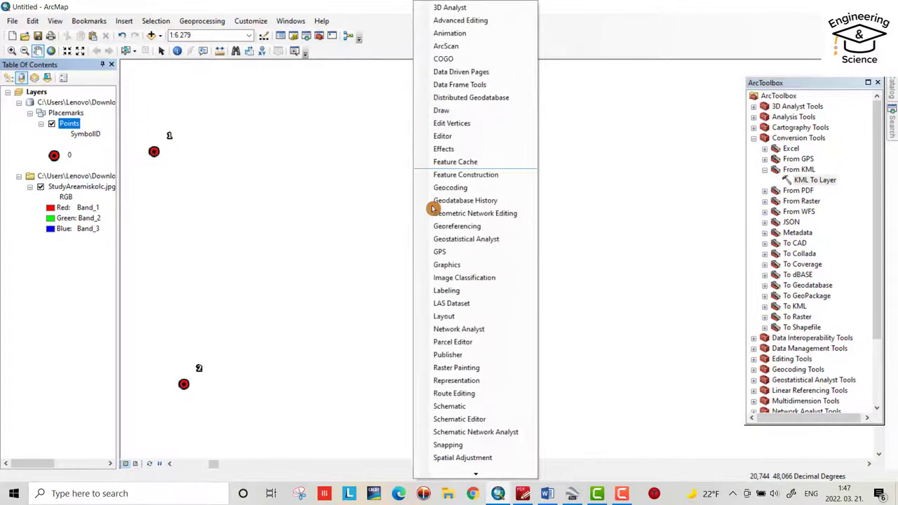
left_click(431, 227)
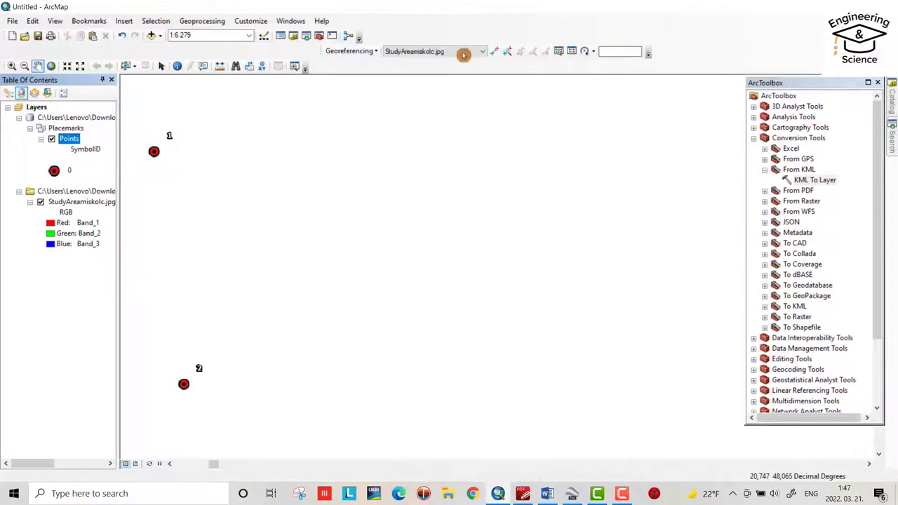
left_click(364, 51)
left_click(371, 89)
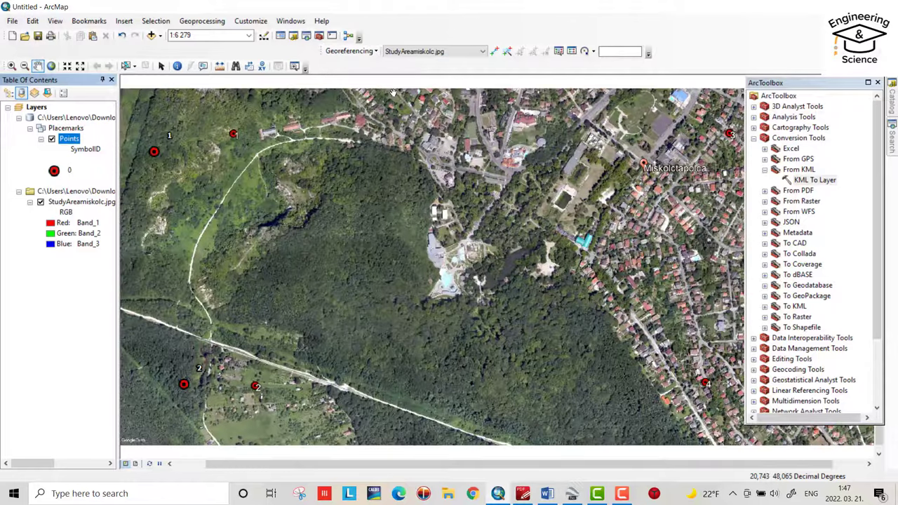
left_click(878, 83)
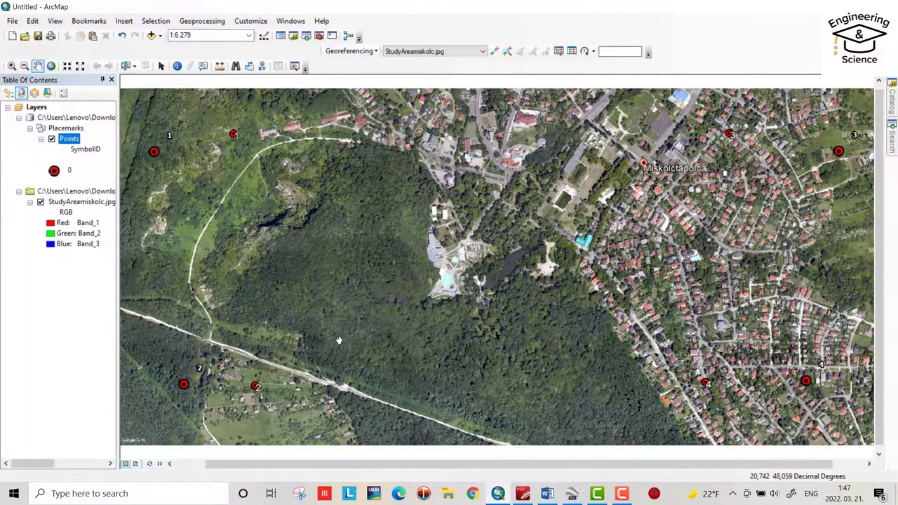
- Add control points linking image points 1 and 2 to their matching placemarks
scroll(339, 340, "down", 2)
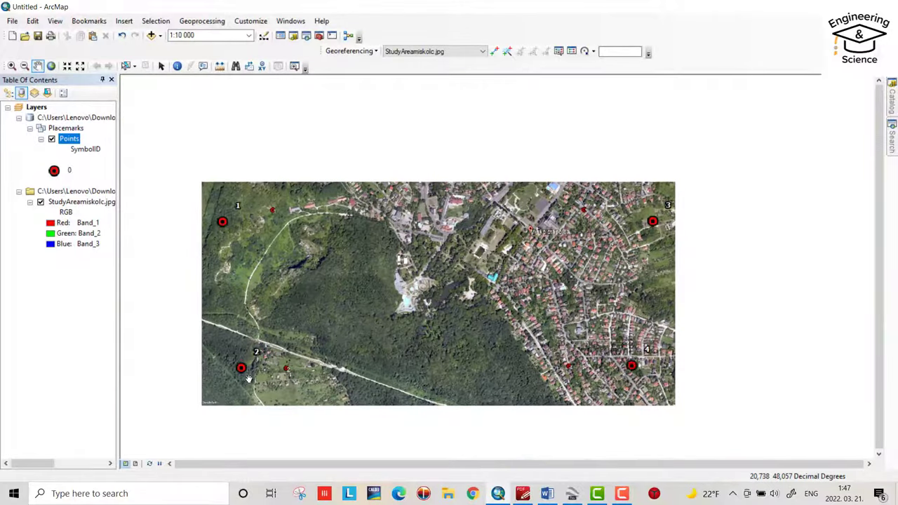
scroll(257, 372, "up", 1)
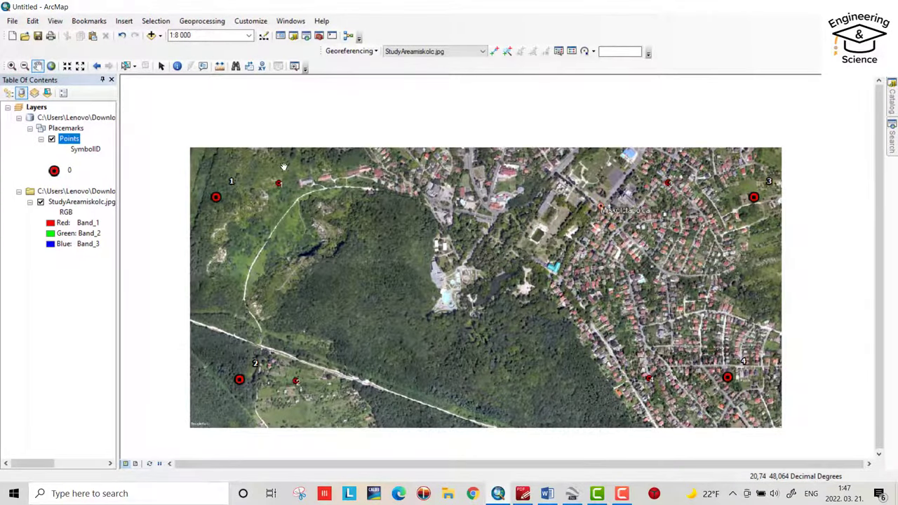
left_click(496, 56)
scroll(250, 183, "up", 2)
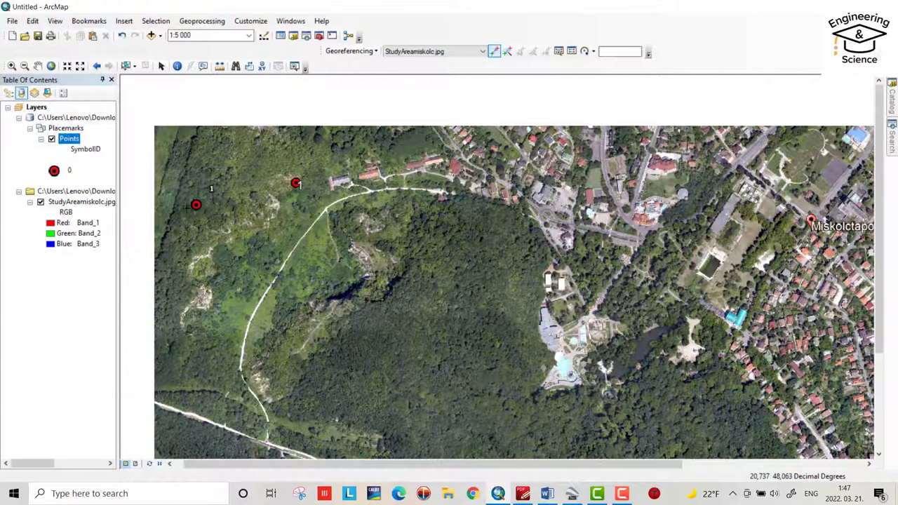
scroll(211, 189, "up", 2)
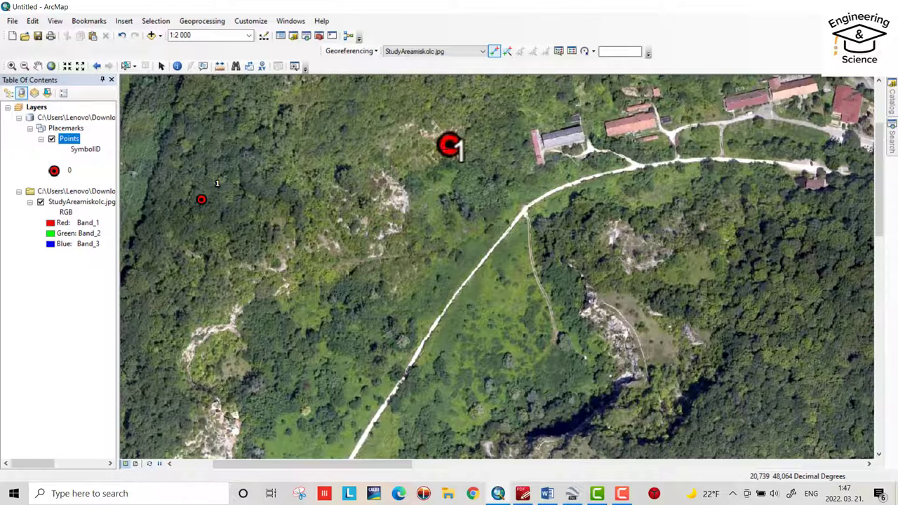
left_click(201, 200)
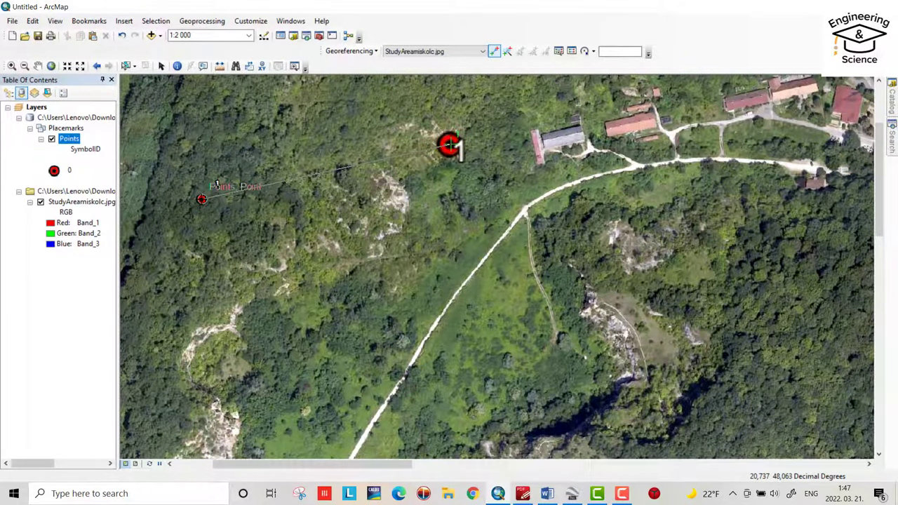
left_click(450, 145)
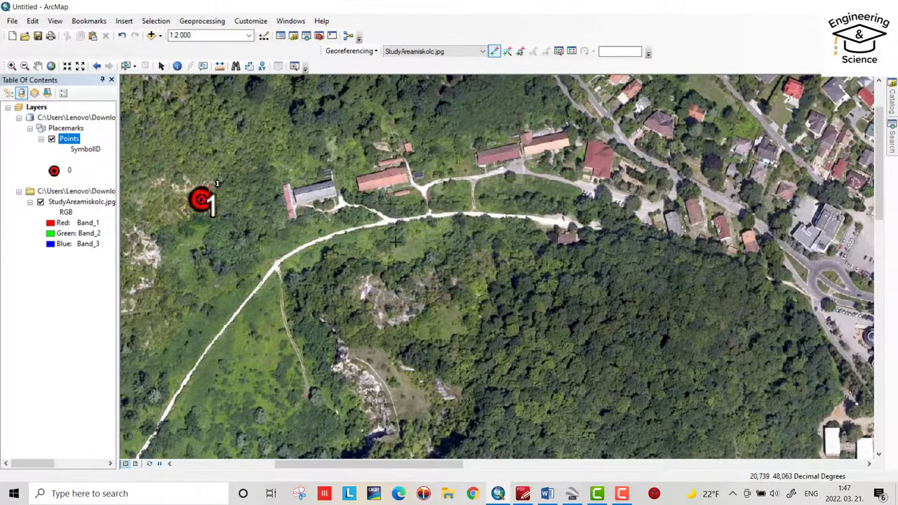
scroll(395, 241, "up", 3)
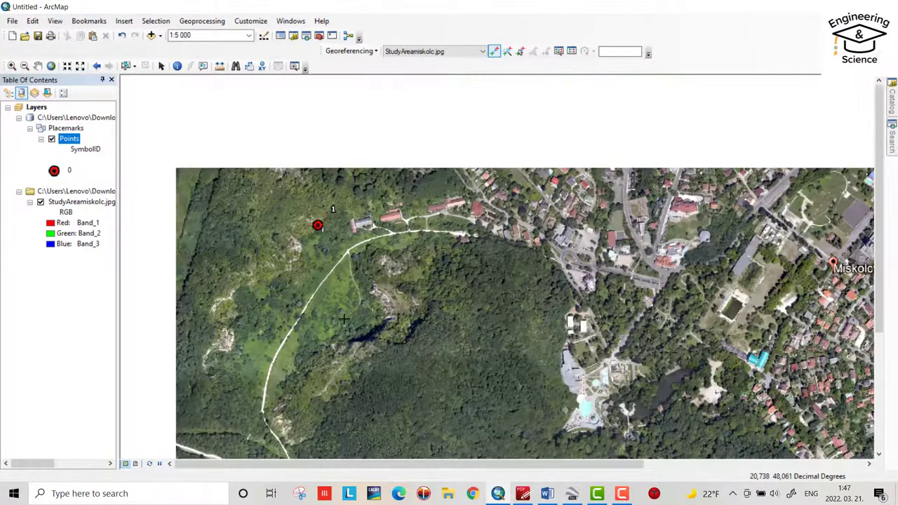
scroll(415, 265, "up", 1)
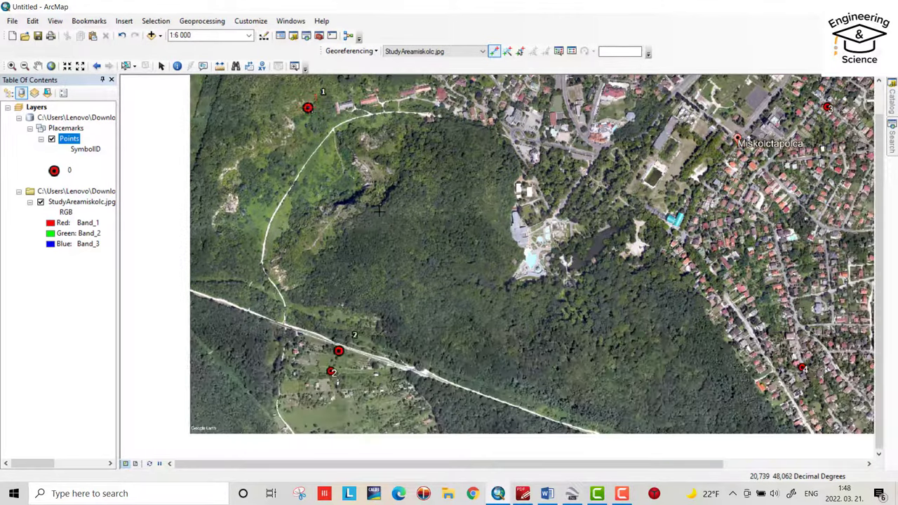
scroll(335, 374, "down", 5)
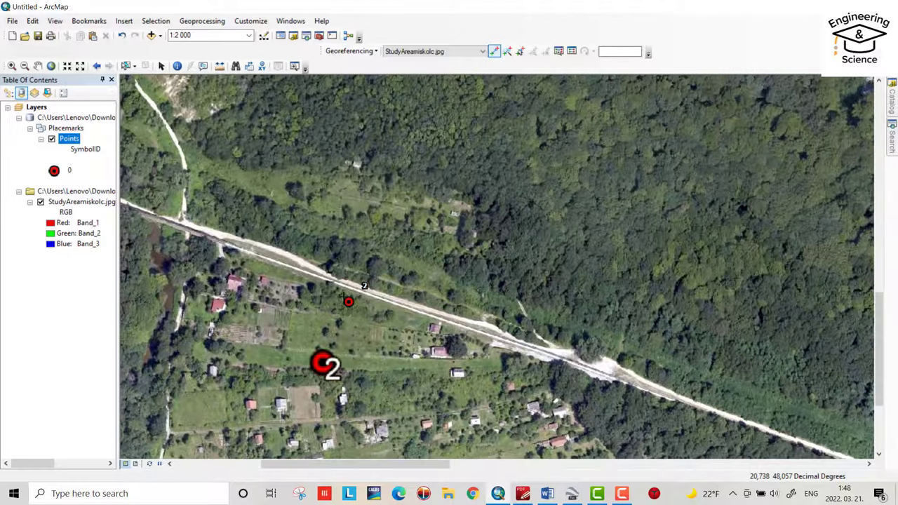
scroll(334, 345, "down", 2)
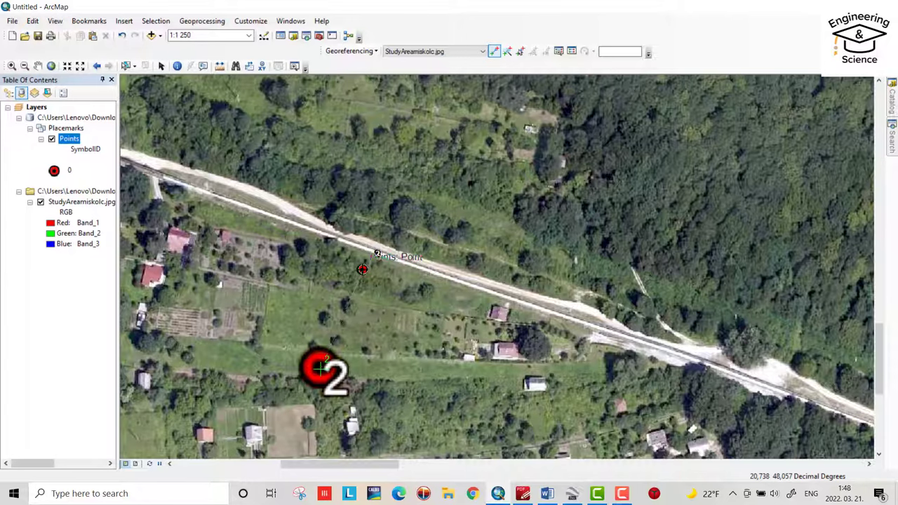
left_click(362, 269)
- Pan to the east side of the image and link image point 3 to its placemark
scroll(393, 289, "down", 5)
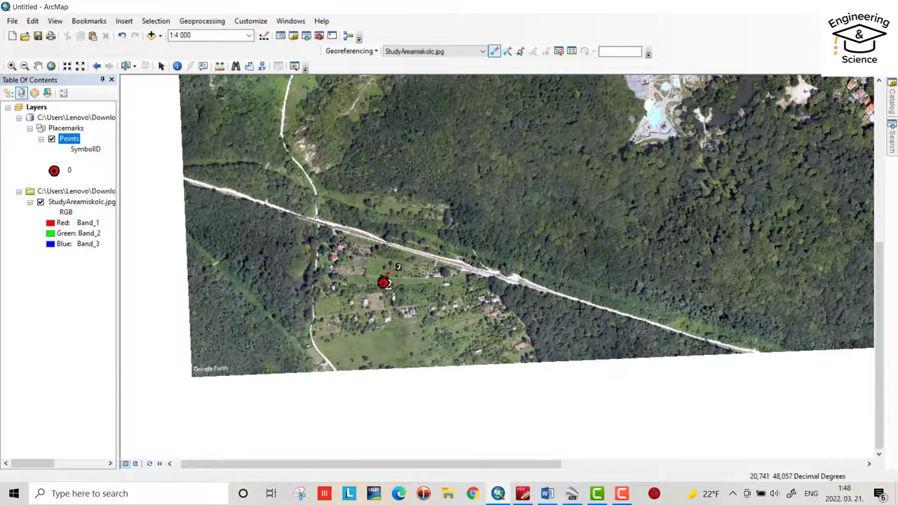
left_click_drag(593, 187, 291, 337)
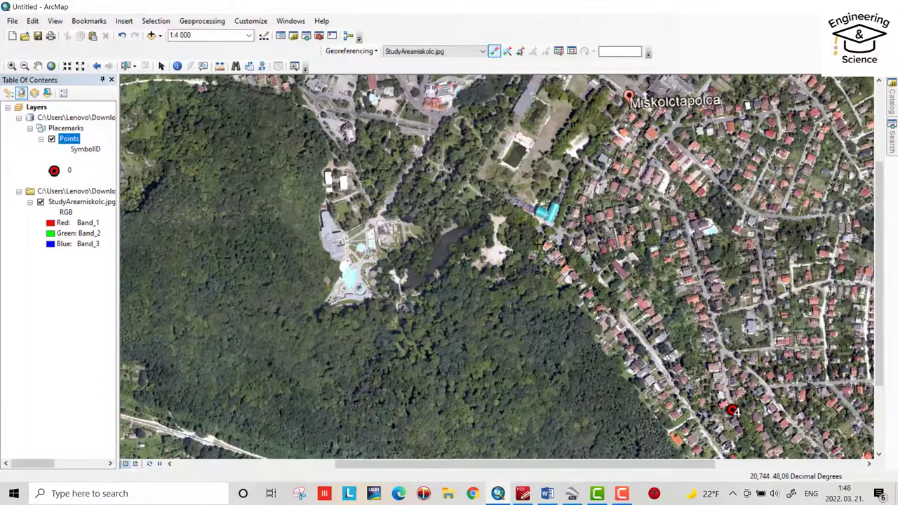
mouse_move(627, 181)
left_mouse_down()
mouse_move(343, 287)
mouse_move(343, 377)
left_mouse_up()
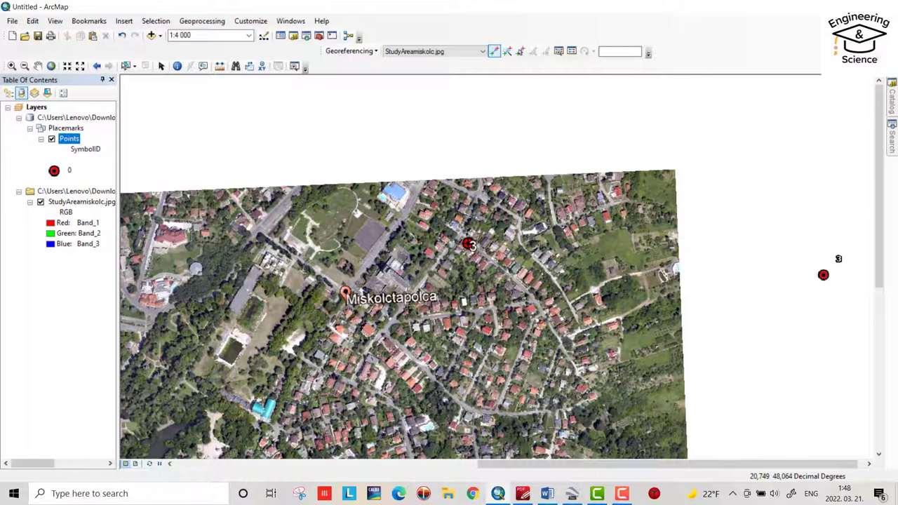
left_click(468, 243)
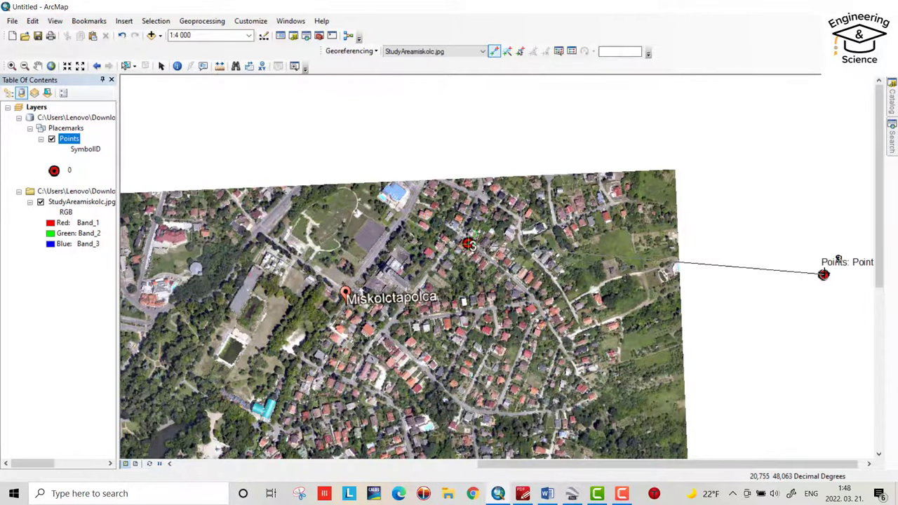
left_click(823, 275)
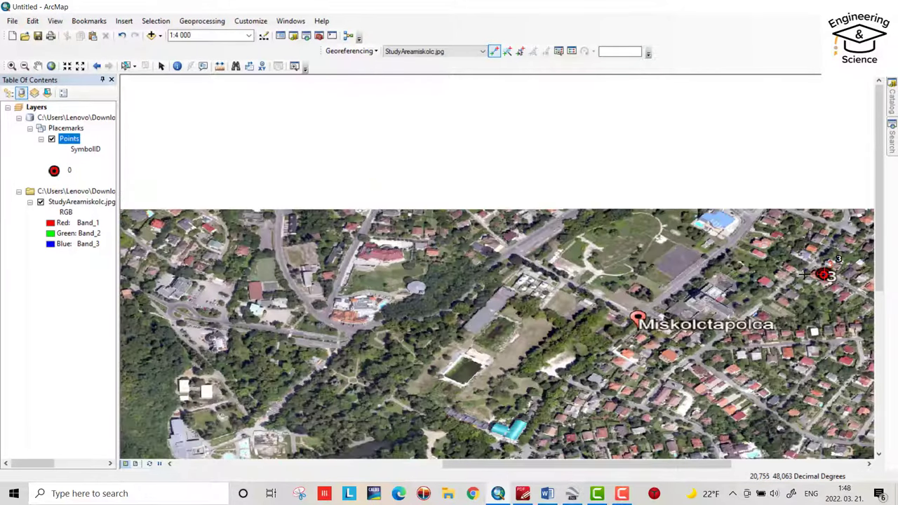
scroll(507, 276, "up", 1)
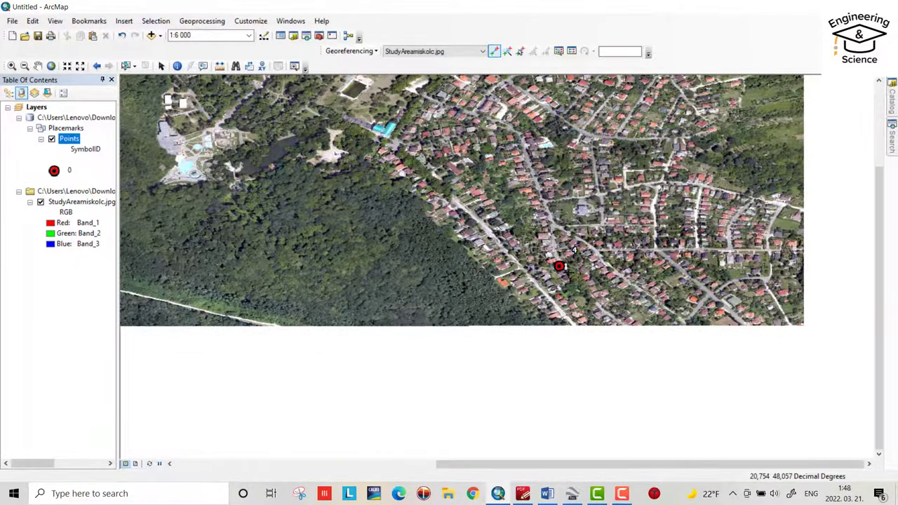
scroll(566, 268, "down", 5)
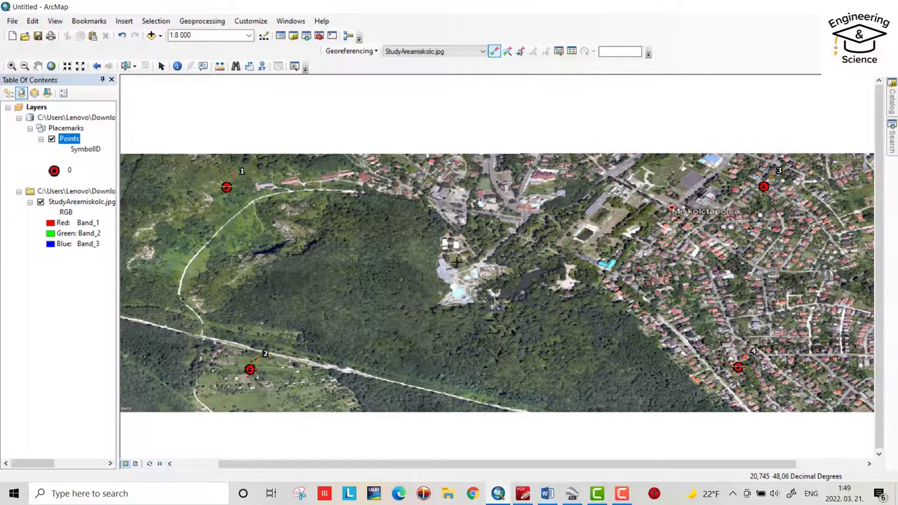
- Save the four-point georeferencing to the StudyAreamiskolc.jpg image from the Georeferencing menu
scroll(460, 263, "down", 1)
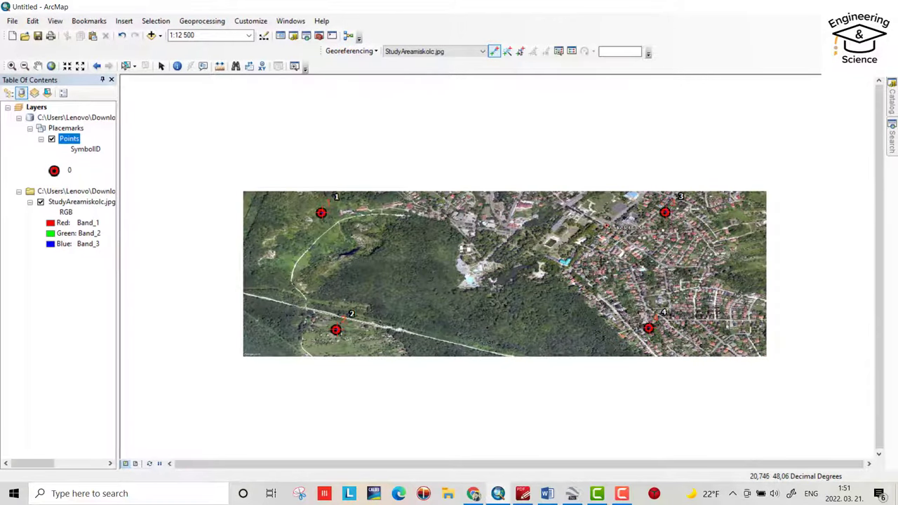
left_click(357, 53)
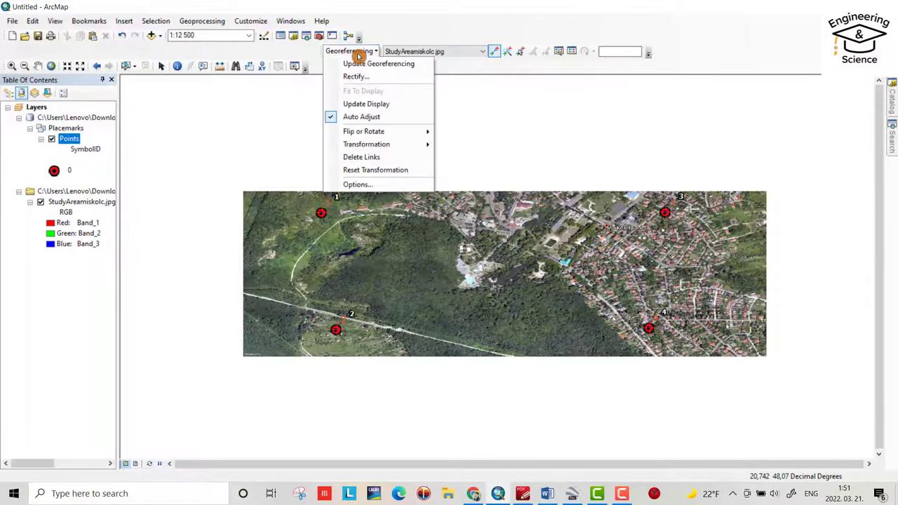
left_click(359, 64)
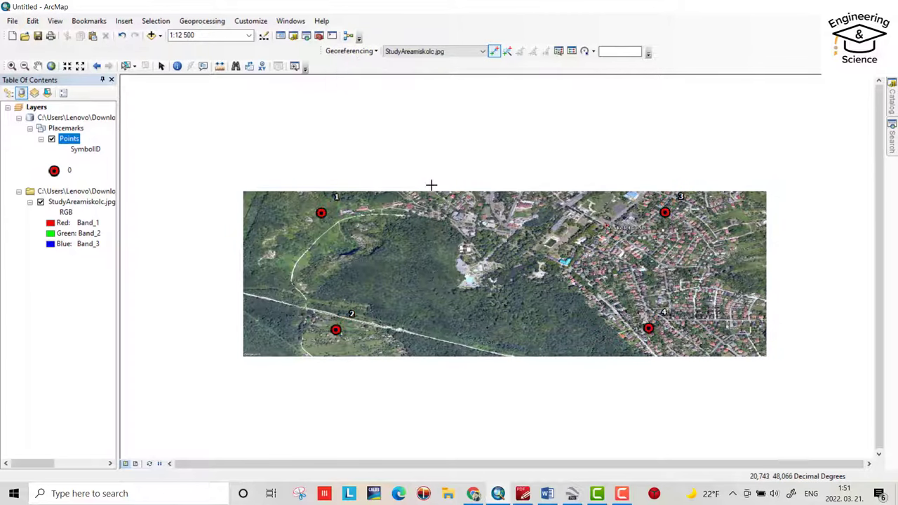
scroll(447, 263, "down", 2)
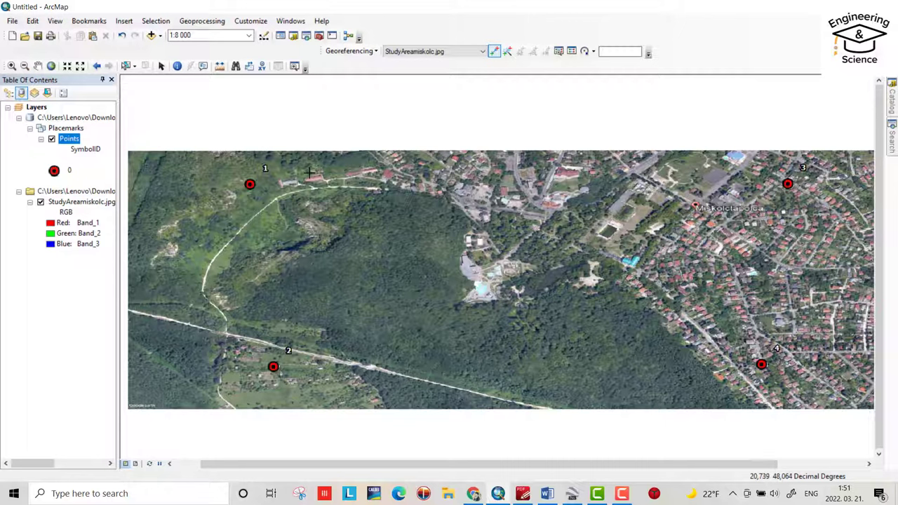
- In ArcToolbox, go to Data Management Tools > Projections and Transformations > Raster > Project Raster
left_click(319, 35)
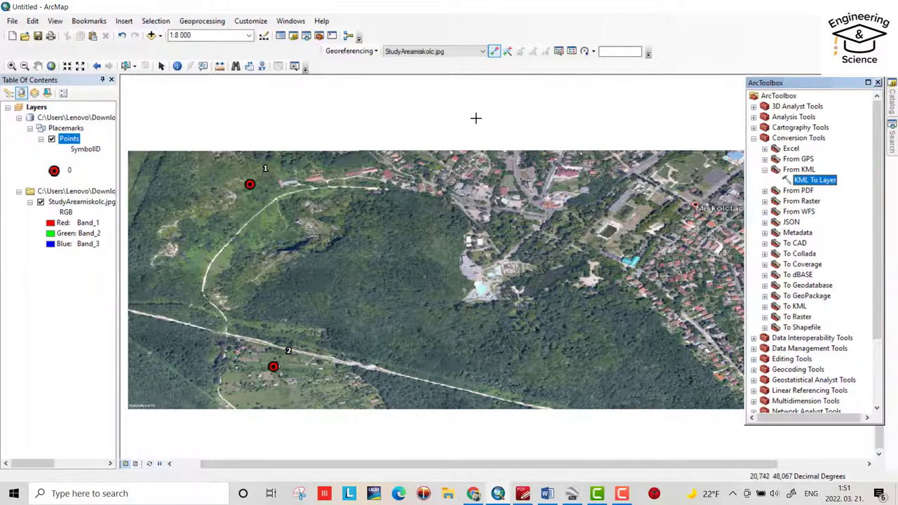
left_click(753, 142)
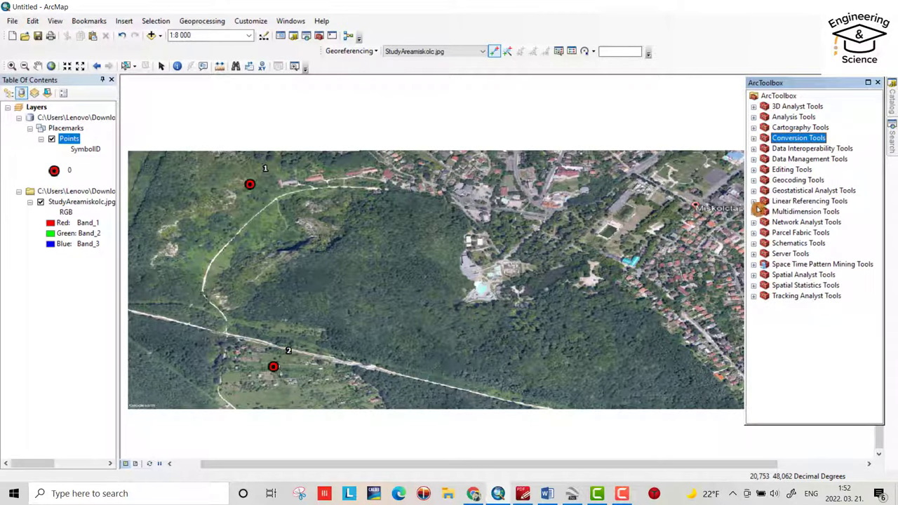
left_click(754, 159)
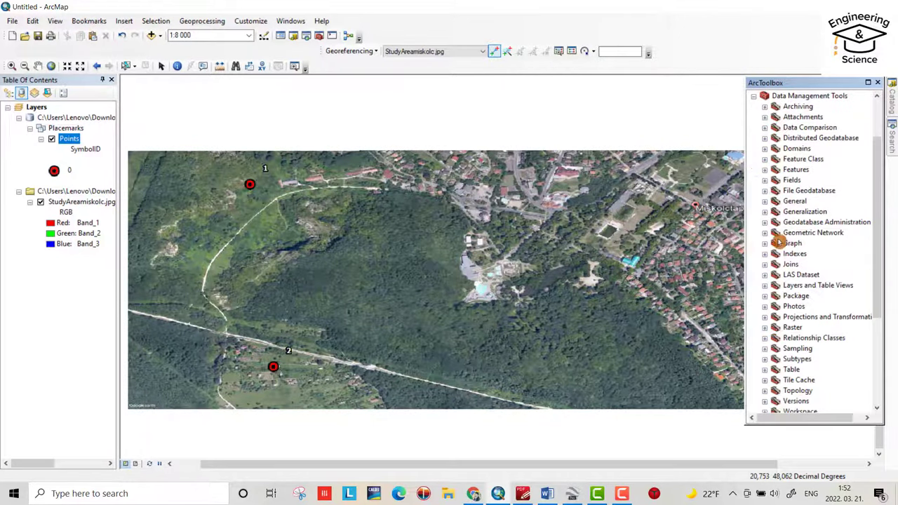
left_click(765, 317)
left_click_drag(786, 418, 804, 417)
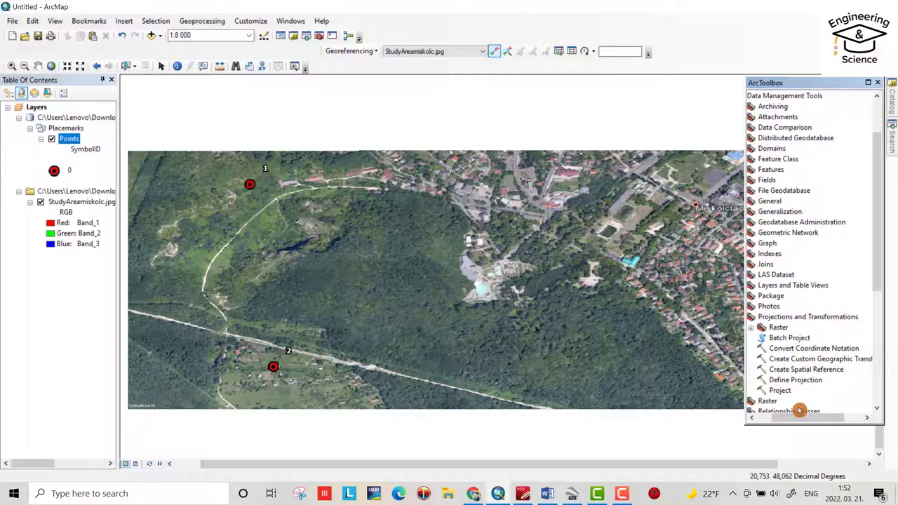
left_click(753, 328)
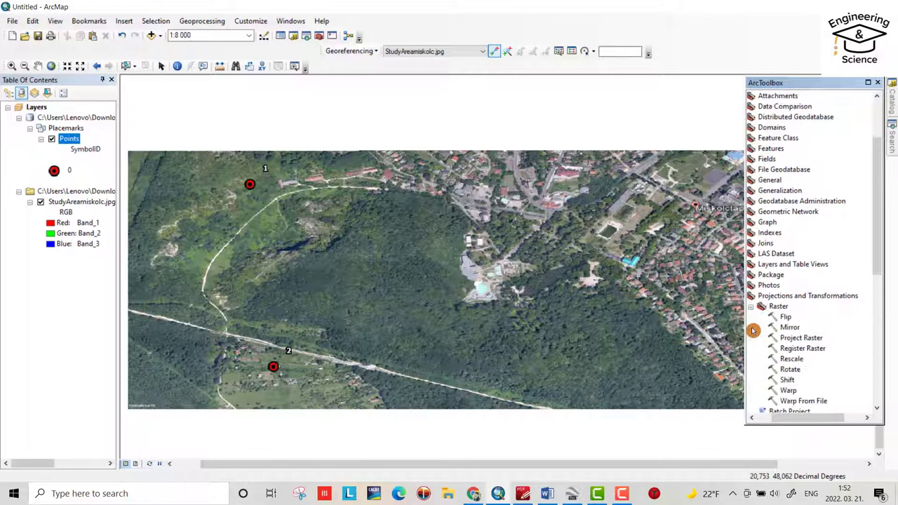
left_click(799, 338)
- Drag the StudyAreamiskolc.jpg layer into Project Raster's Input Raster field
double_click(798, 338)
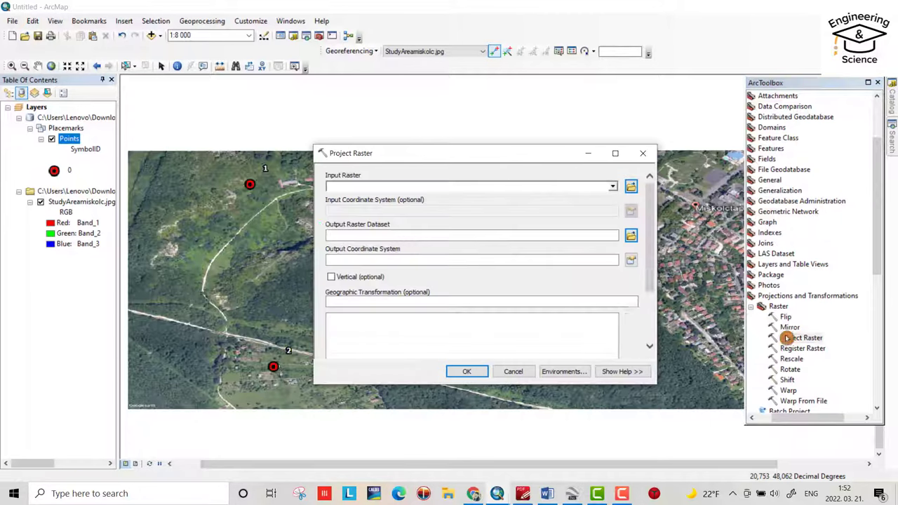
left_click(70, 203)
left_click_drag(70, 202, 168, 202)
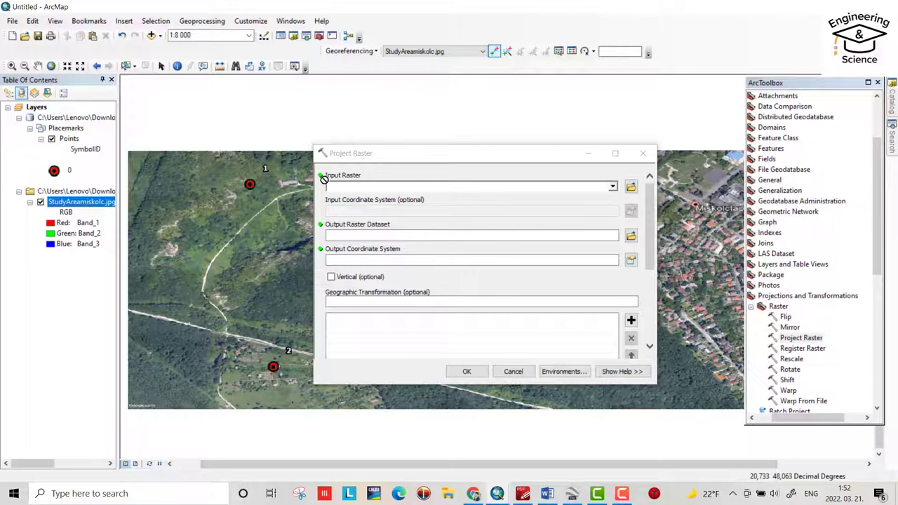
left_click_drag(357, 195, 360, 190)
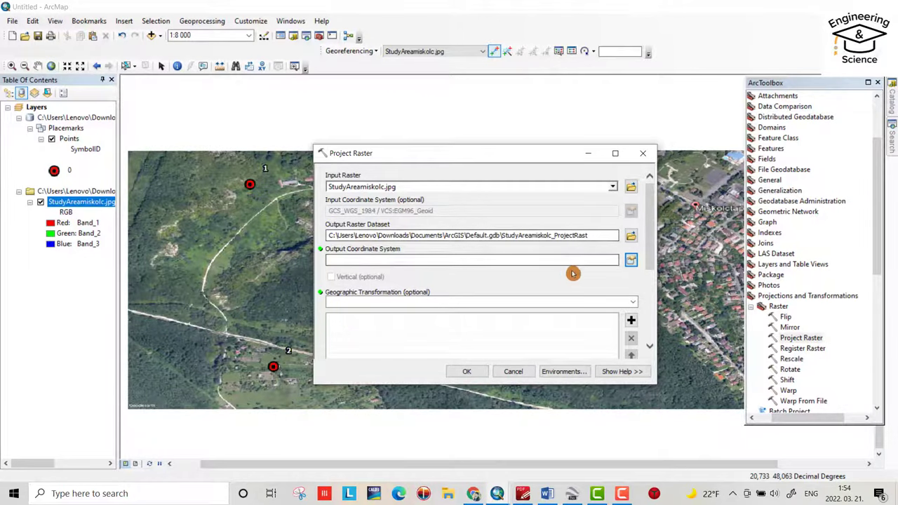
- Set the output coordinate system to WGS 1984 Complex UTM Zone 28N under Projected > UTM > Northern Hemisphere
left_click(632, 262)
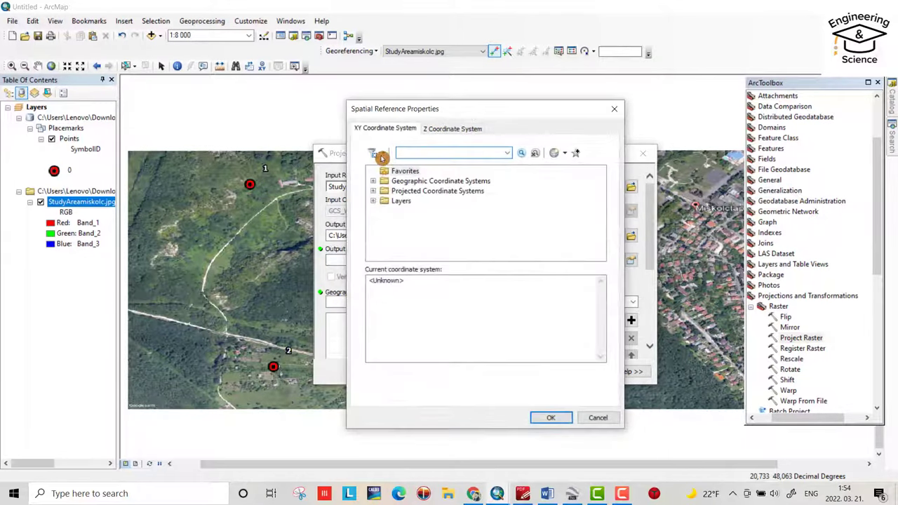
left_click(374, 191)
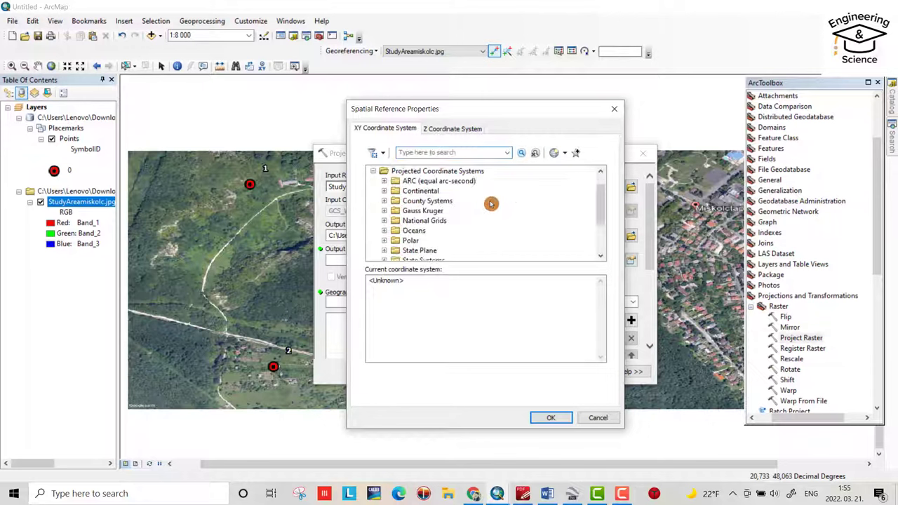
left_click_drag(608, 207, 594, 243)
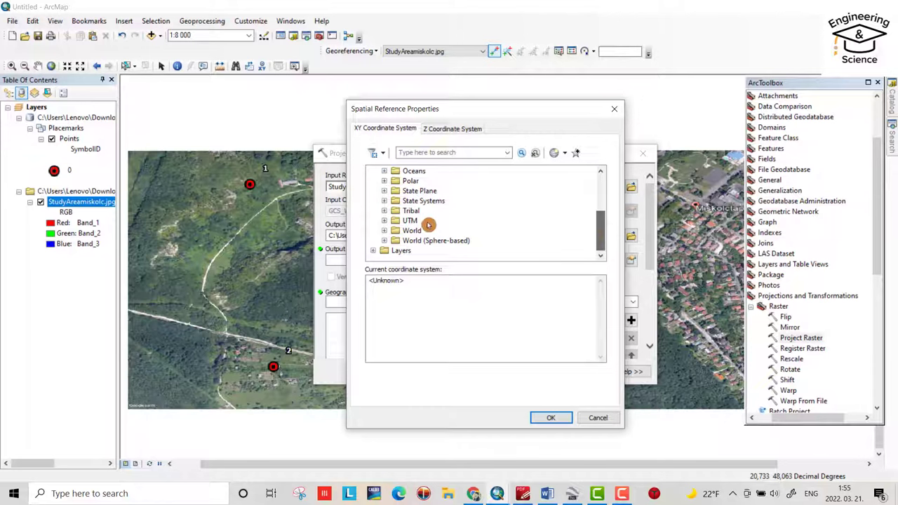
left_click(383, 220)
left_click_drag(598, 220, 598, 241)
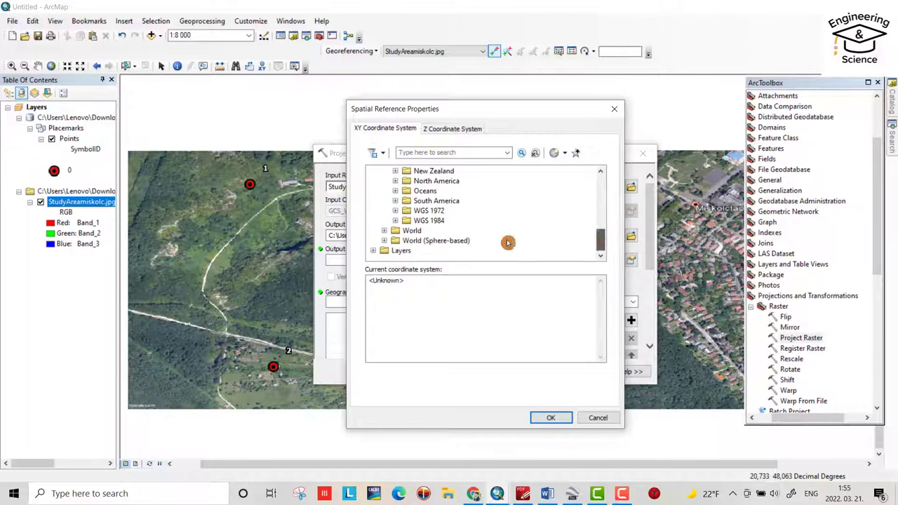
left_click(395, 221)
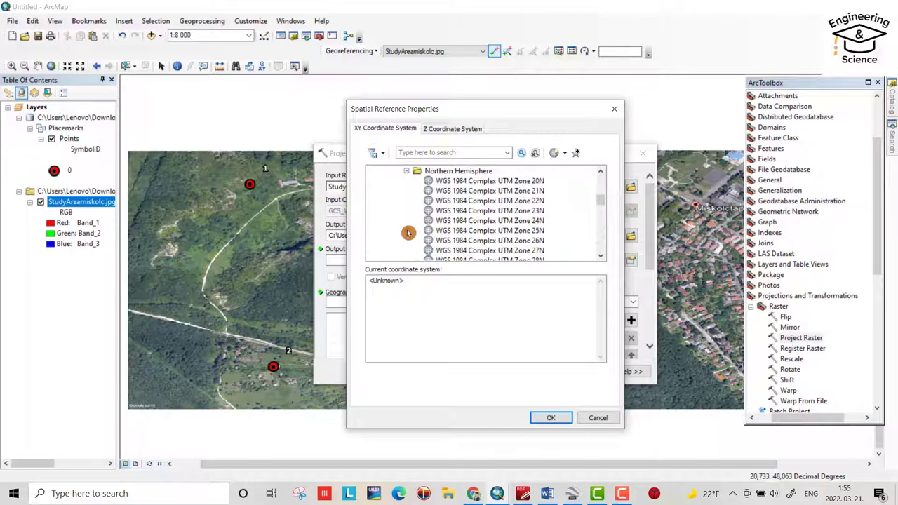
left_click(406, 231)
scroll(602, 201, "down", 1)
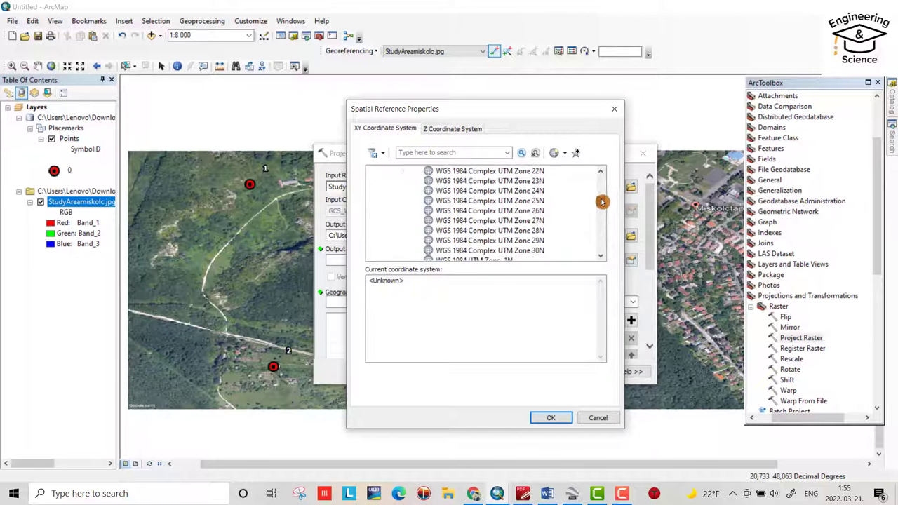
double_click(490, 231)
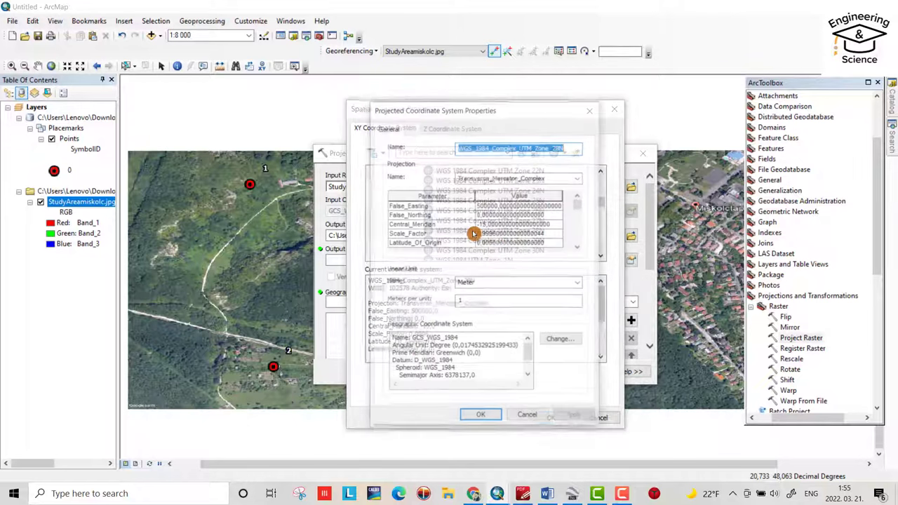
left_click(482, 418)
left_click(550, 418)
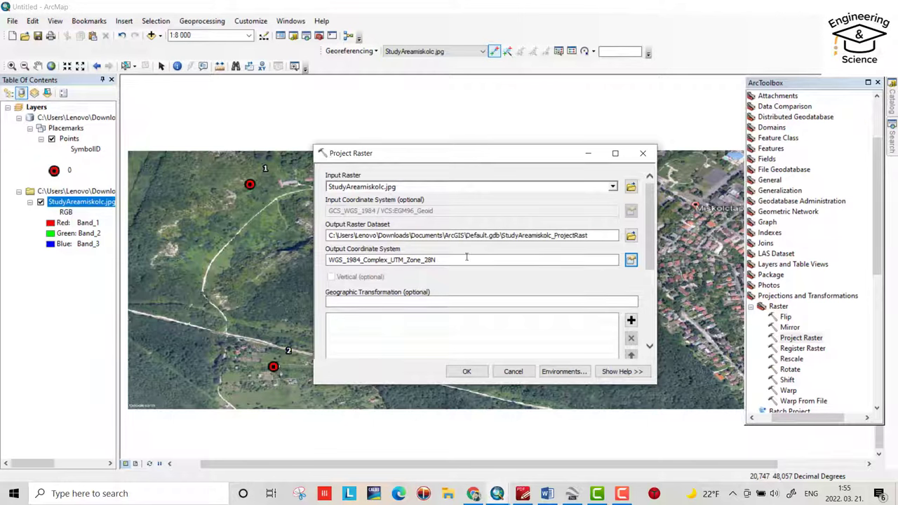
- Run Project Raster to create StudyAreamiskolc_ProjectRaster, close the toolbox, and zoom to inspect the result
left_click(444, 261)
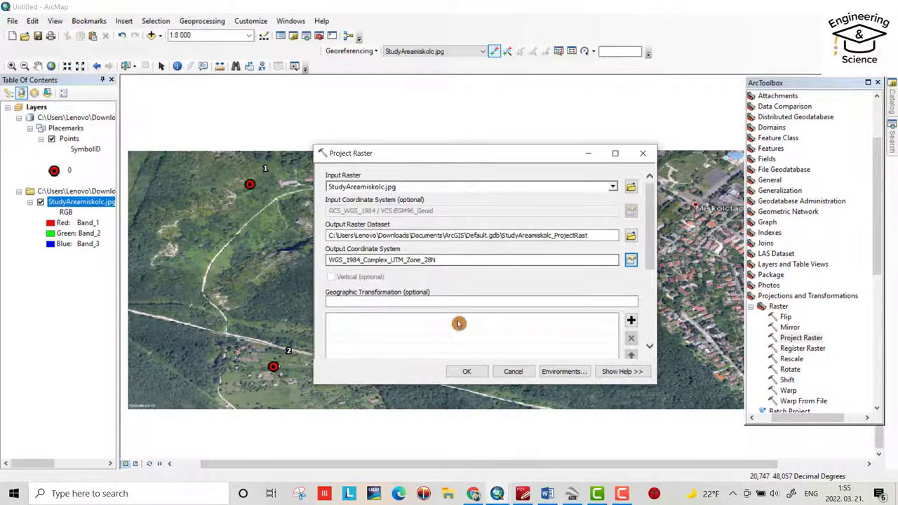
left_click(467, 373)
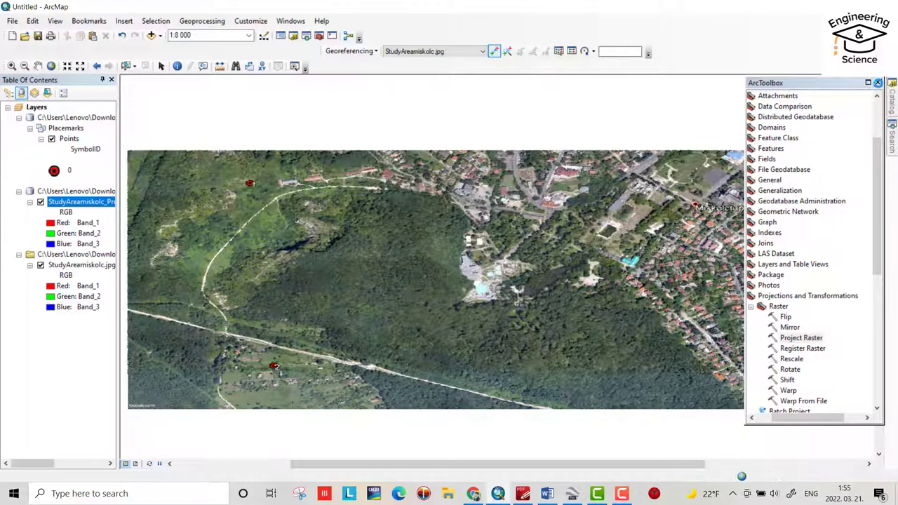
left_click(878, 83)
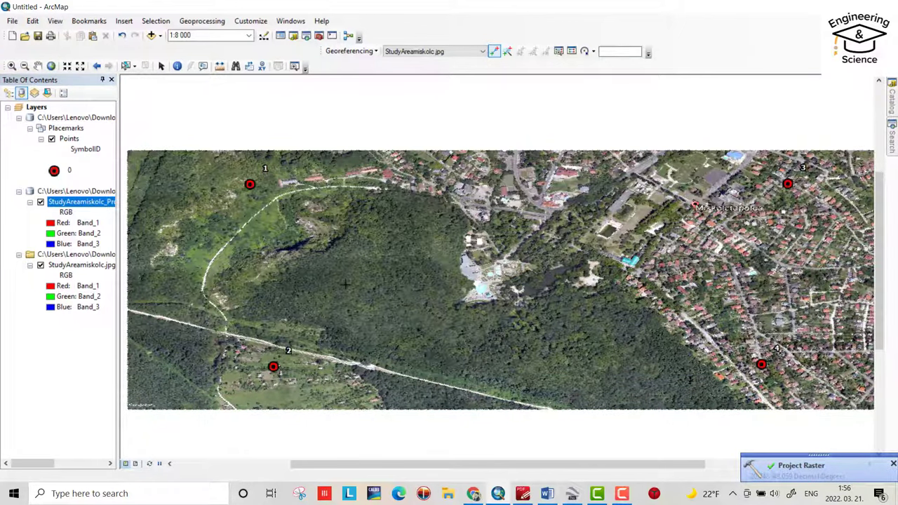
scroll(543, 267, "down", 5)
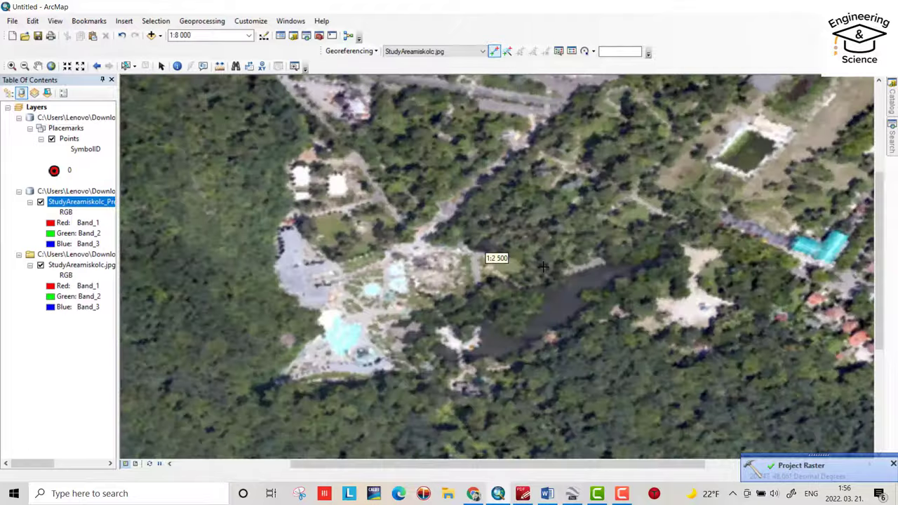
scroll(543, 267, "down", 1)
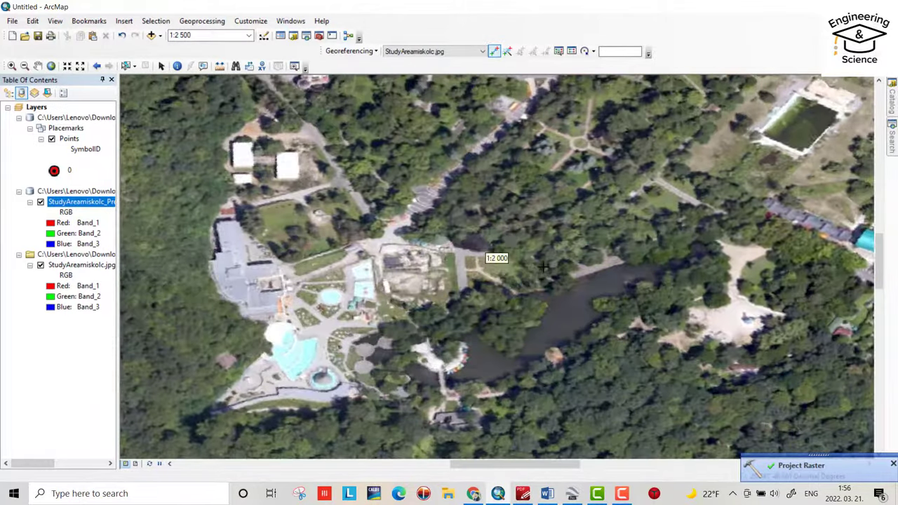
scroll(543, 268, "up", 4)
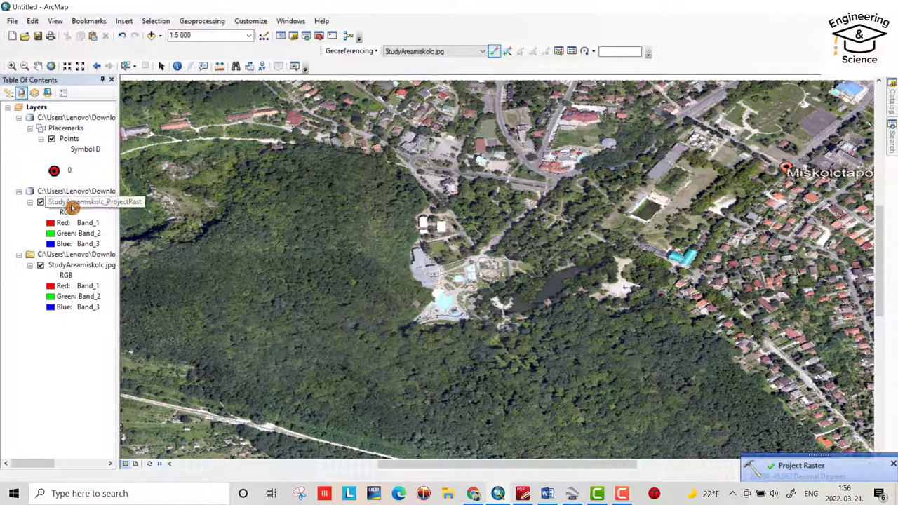
right_click(72, 204)
left_click(105, 376)
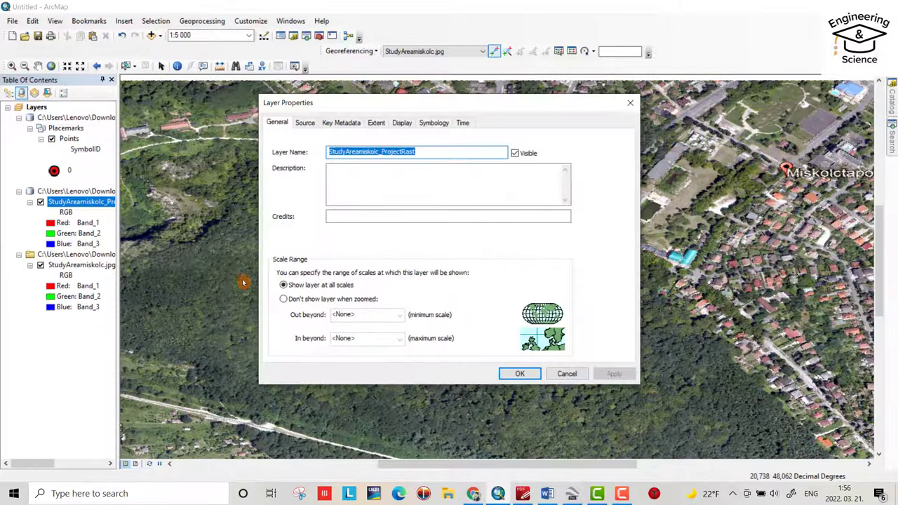
left_click(306, 125)
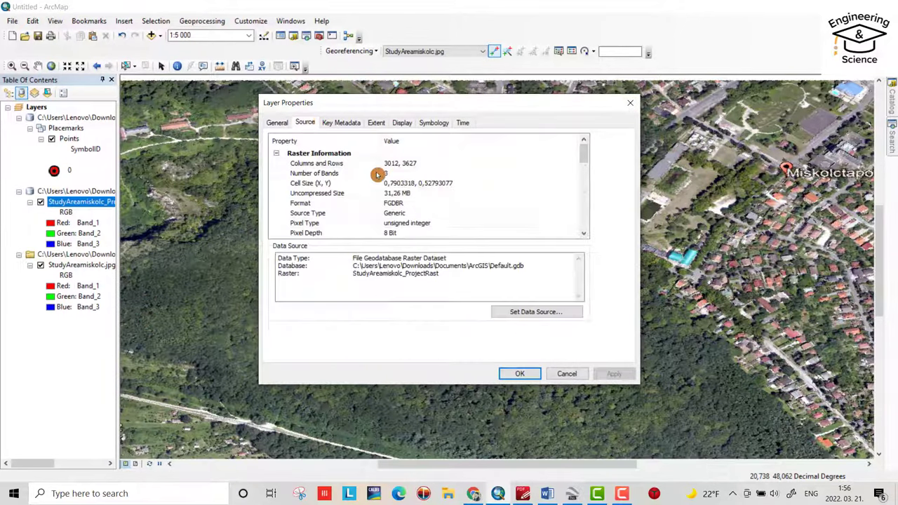
left_click_drag(582, 152, 580, 189)
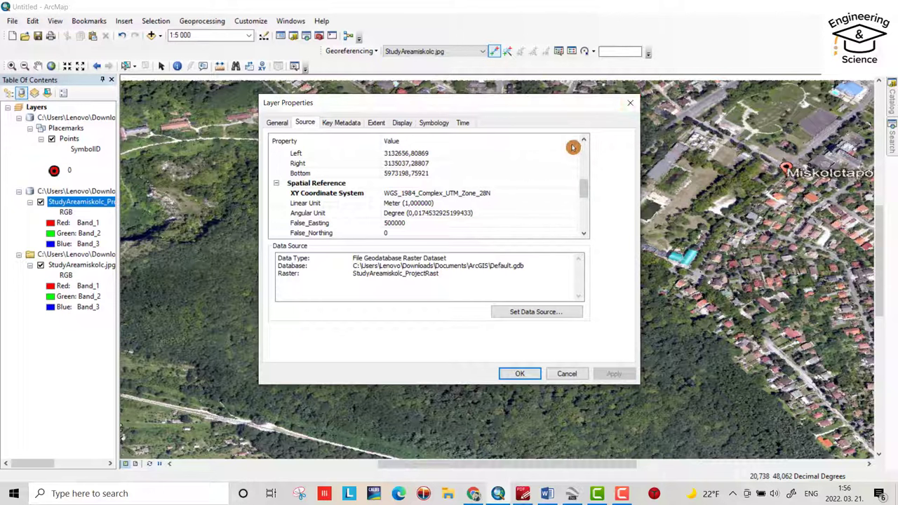
left_click(630, 102)
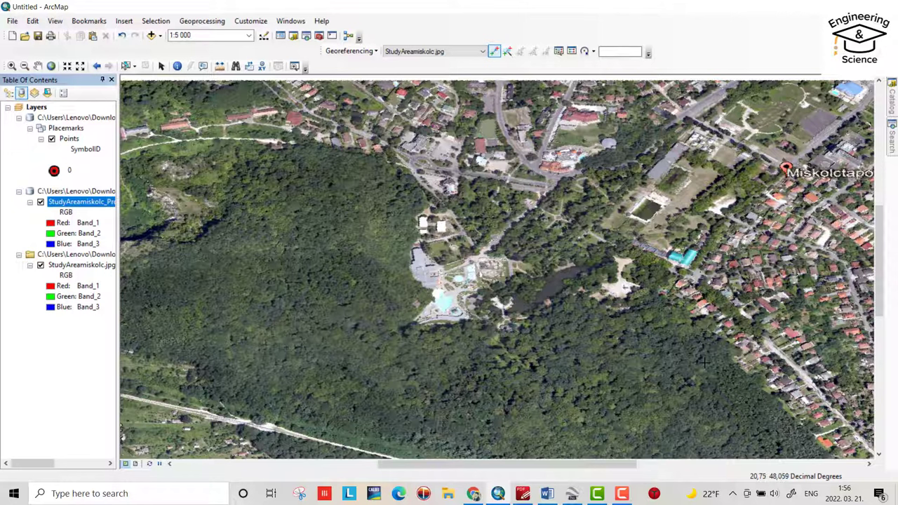